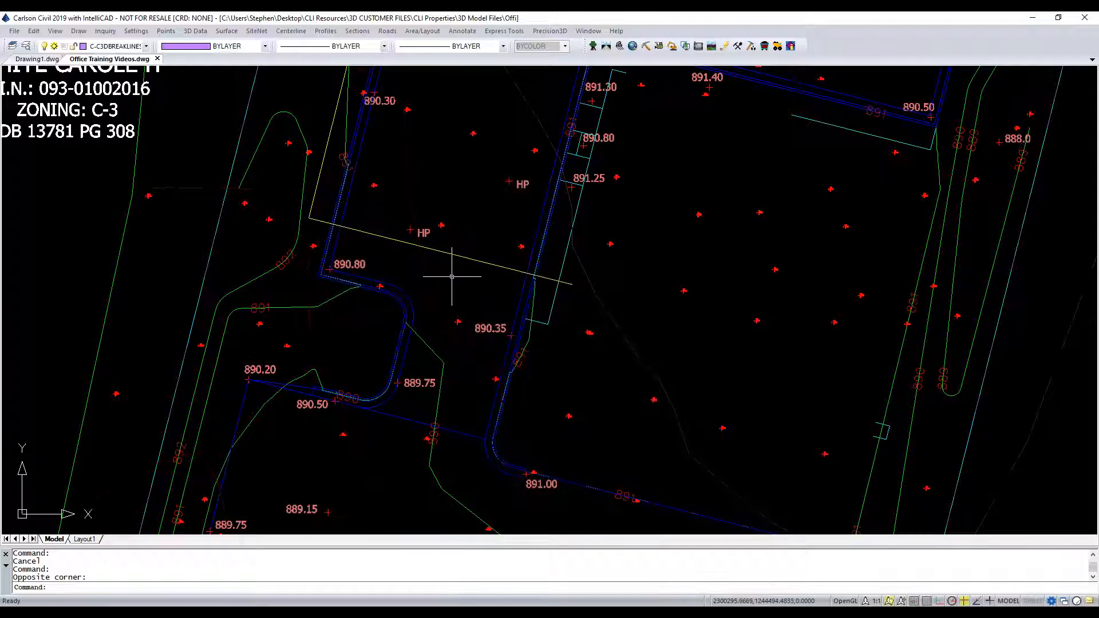
Step: Toggle the display of the existing layers and leave them hidden, keeping only the design linework in view
scroll(447, 263, down, 4)
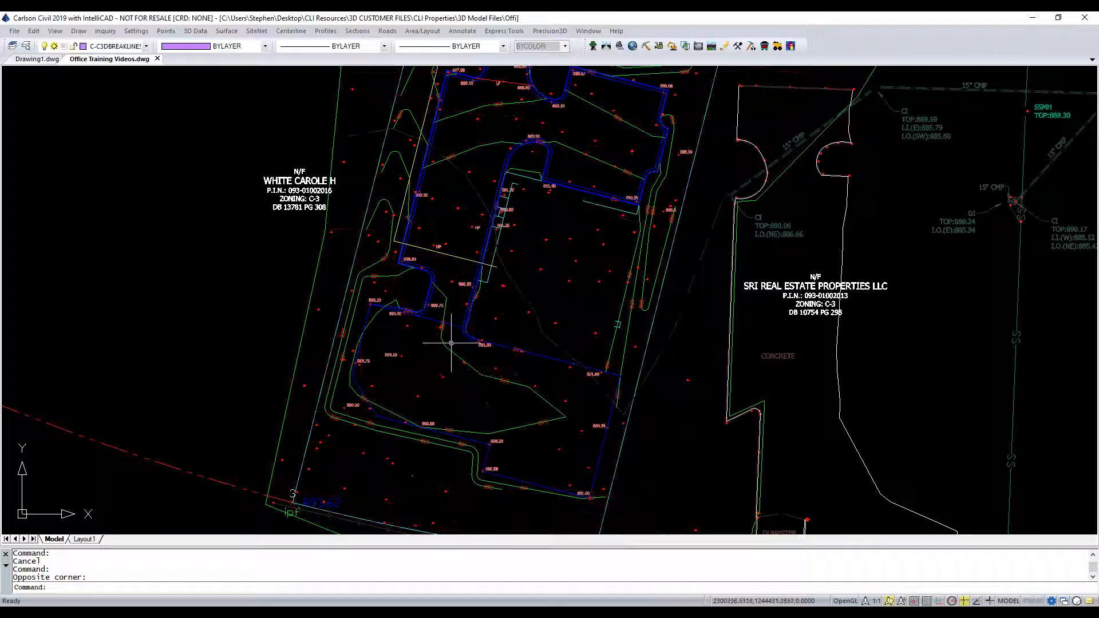
scroll(438, 352, down, 3)
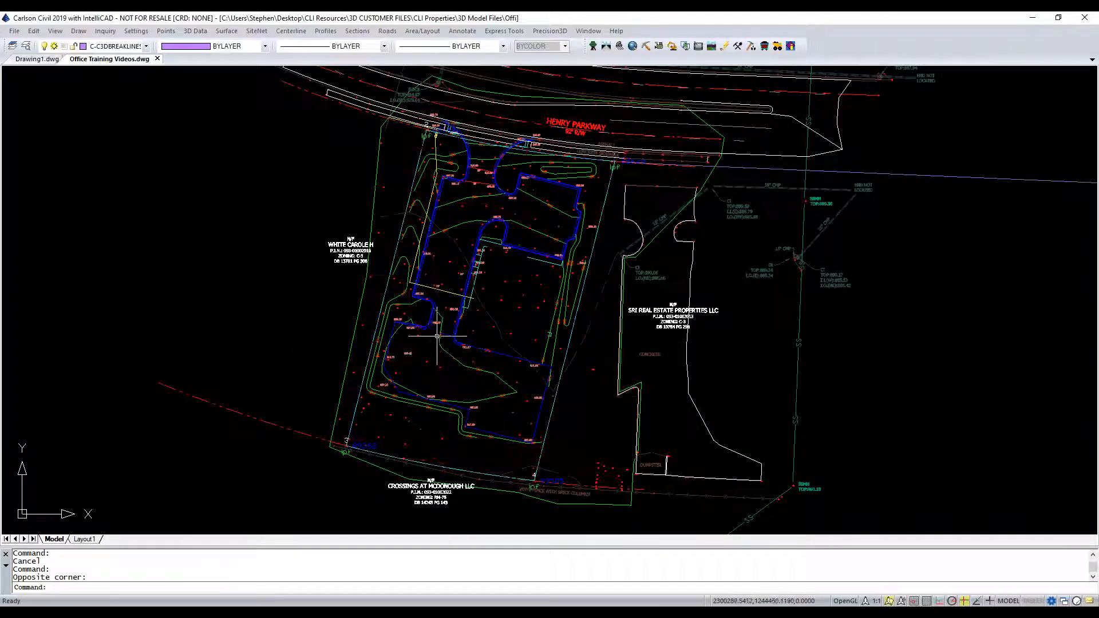
click(255, 32)
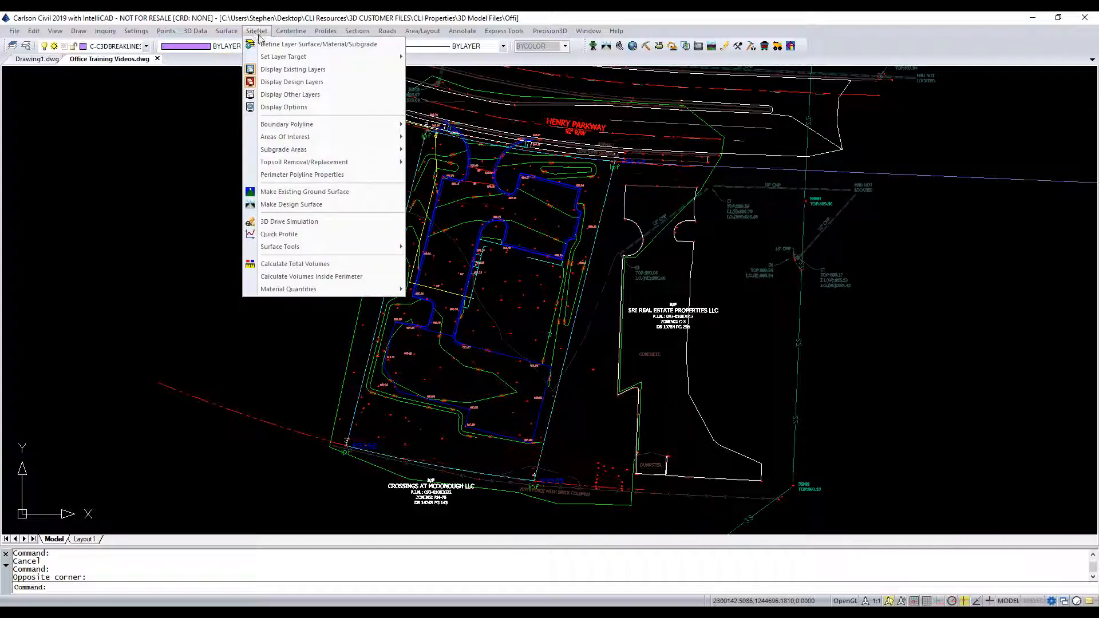
click(291, 69)
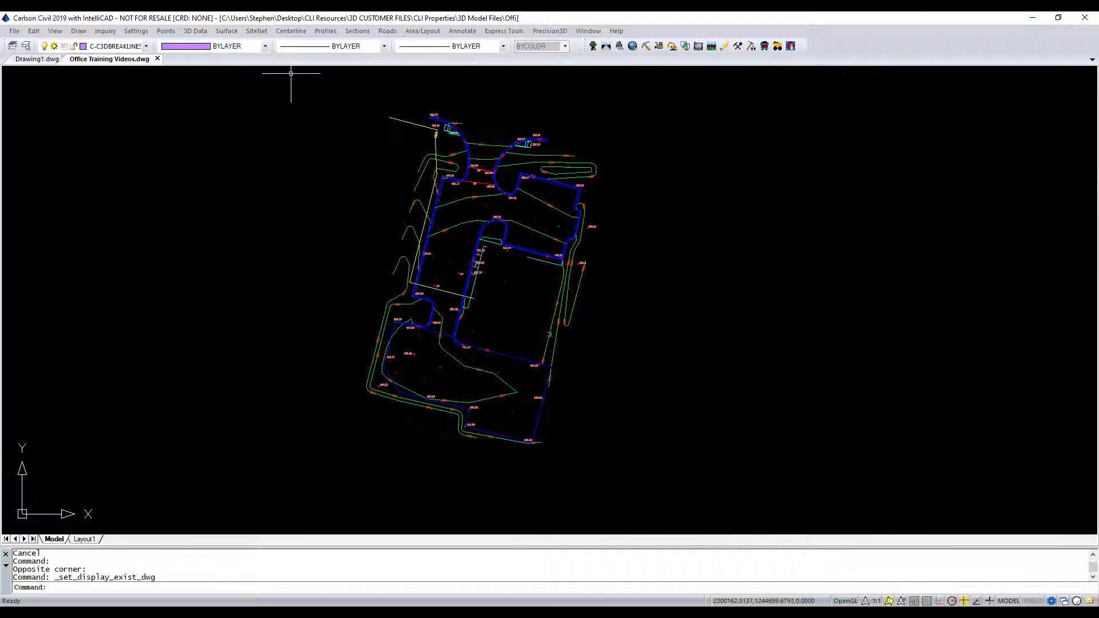
click(256, 32)
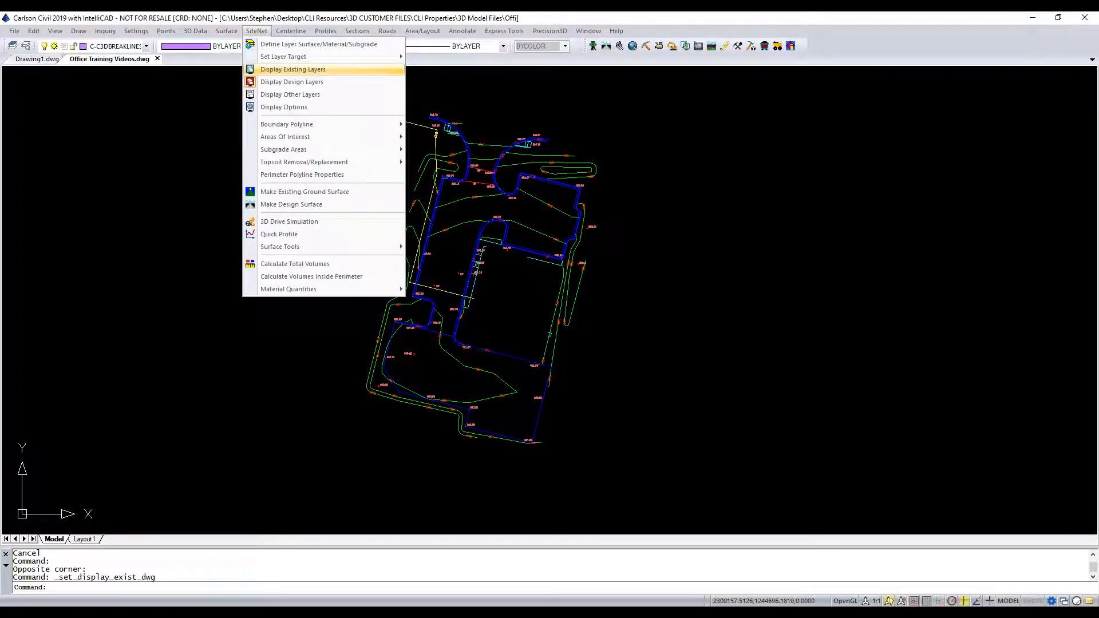
click(290, 70)
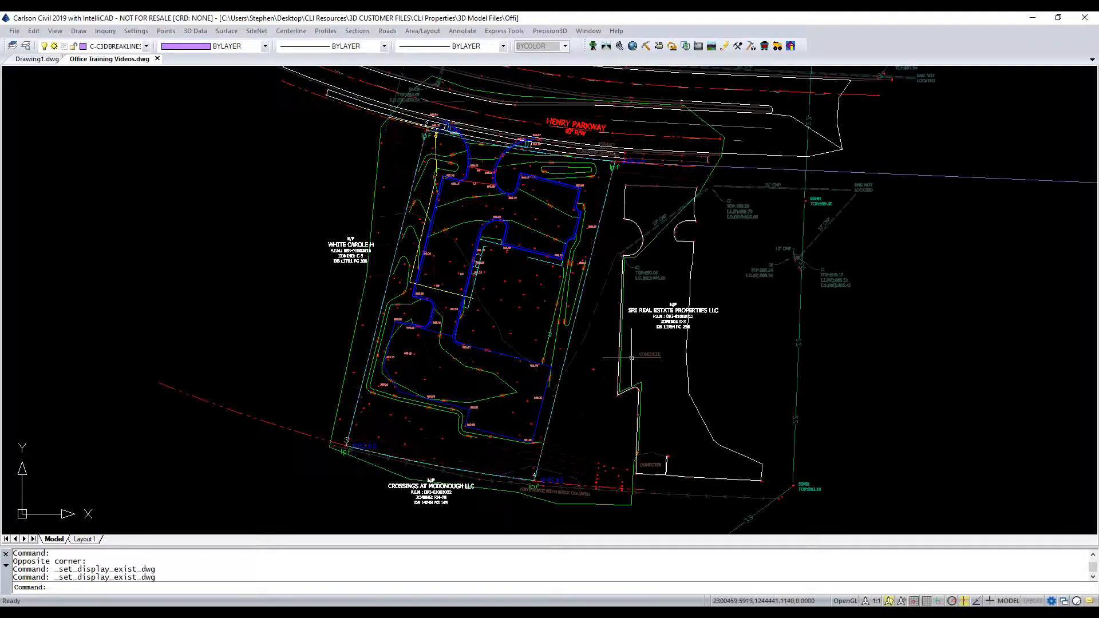
click(260, 32)
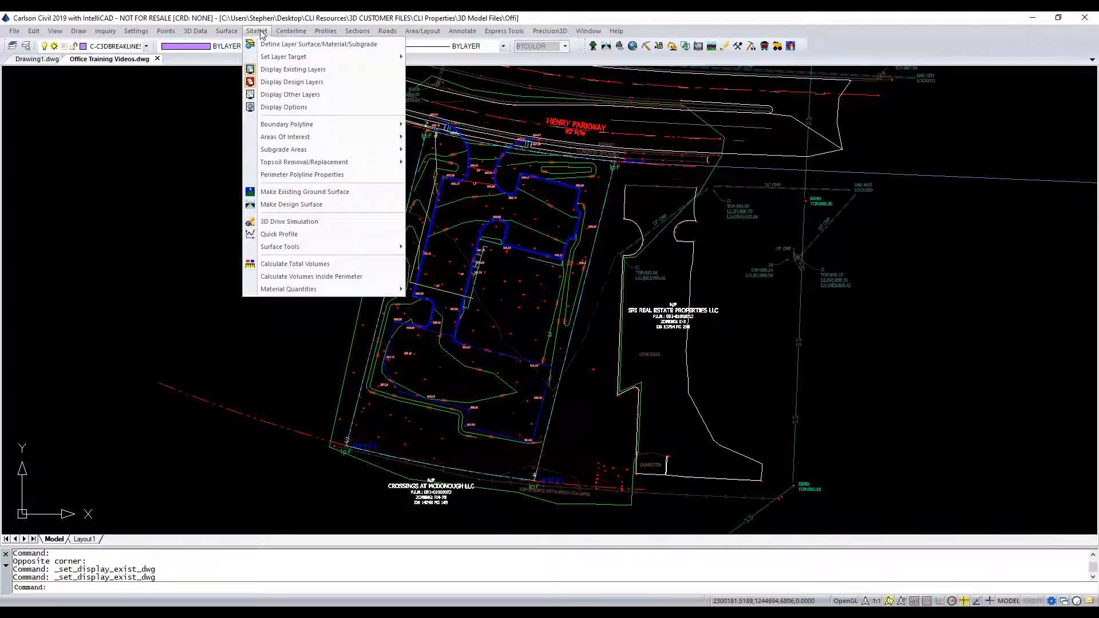
click(282, 70)
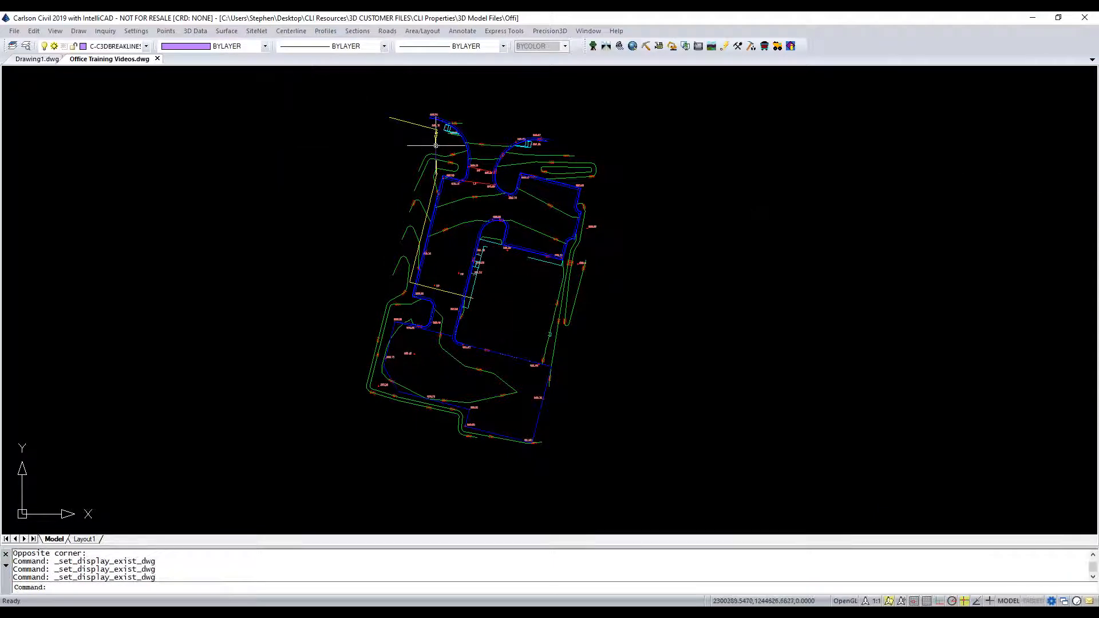
Step: Shrink-wrap all design entities across gaps into a 2D polyline on layer BOUNDRY with low perimeter reduction
click(85, 33)
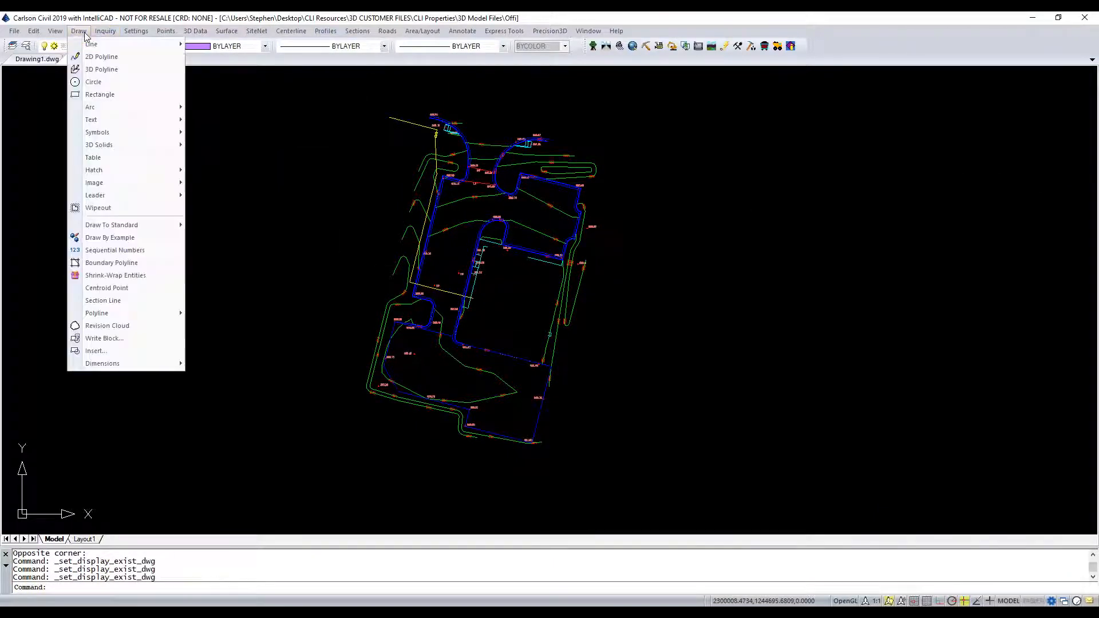
click(114, 276)
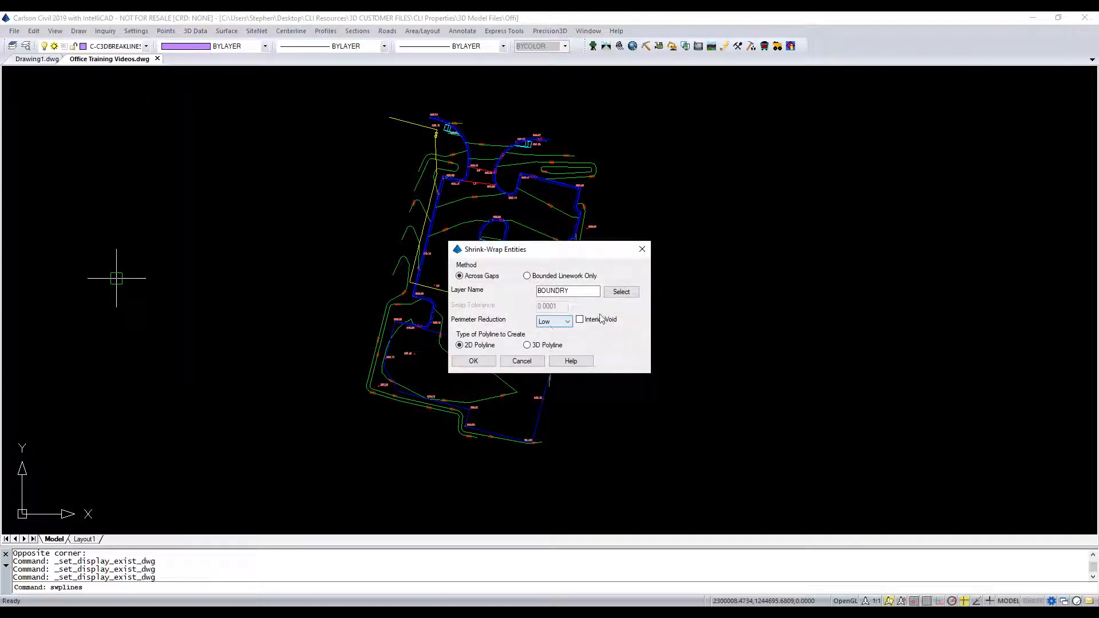
click(473, 361)
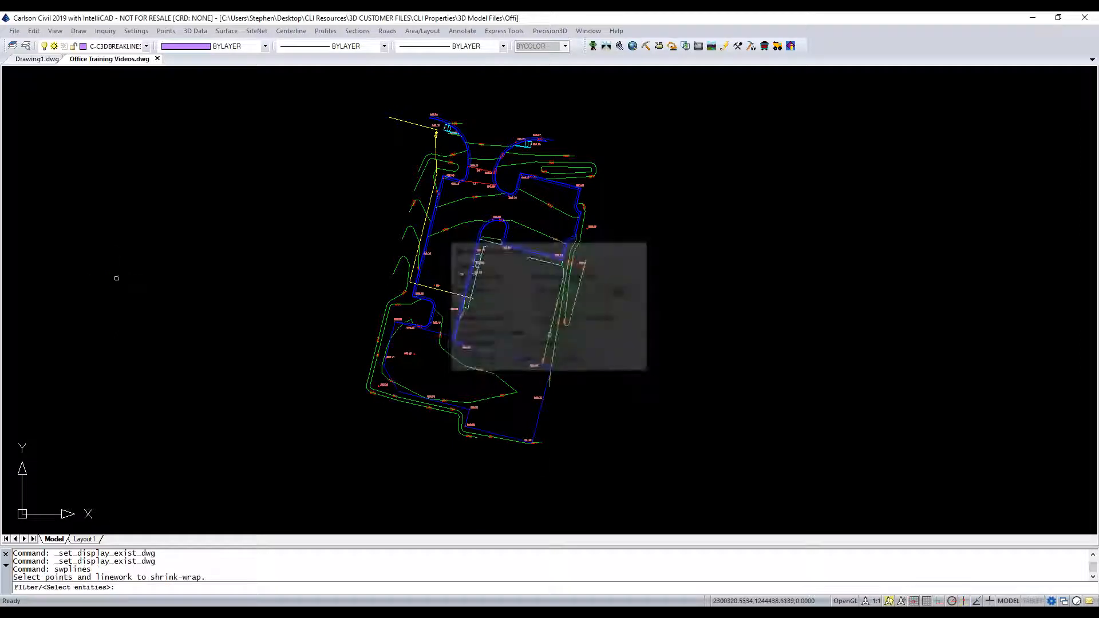
click(717, 90)
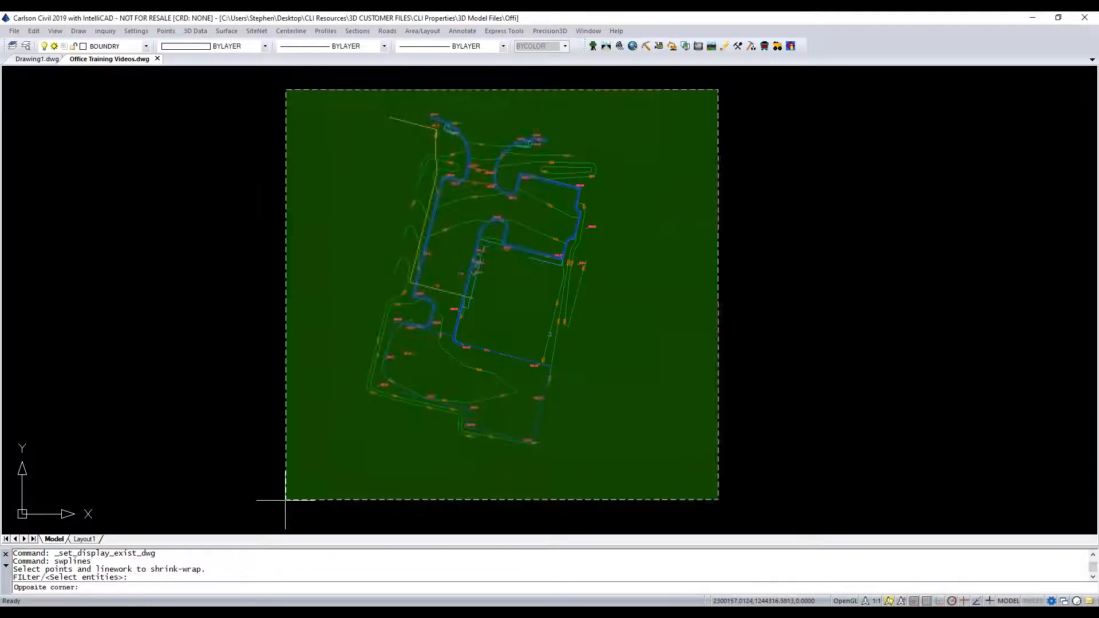
click(284, 501)
key(Return)
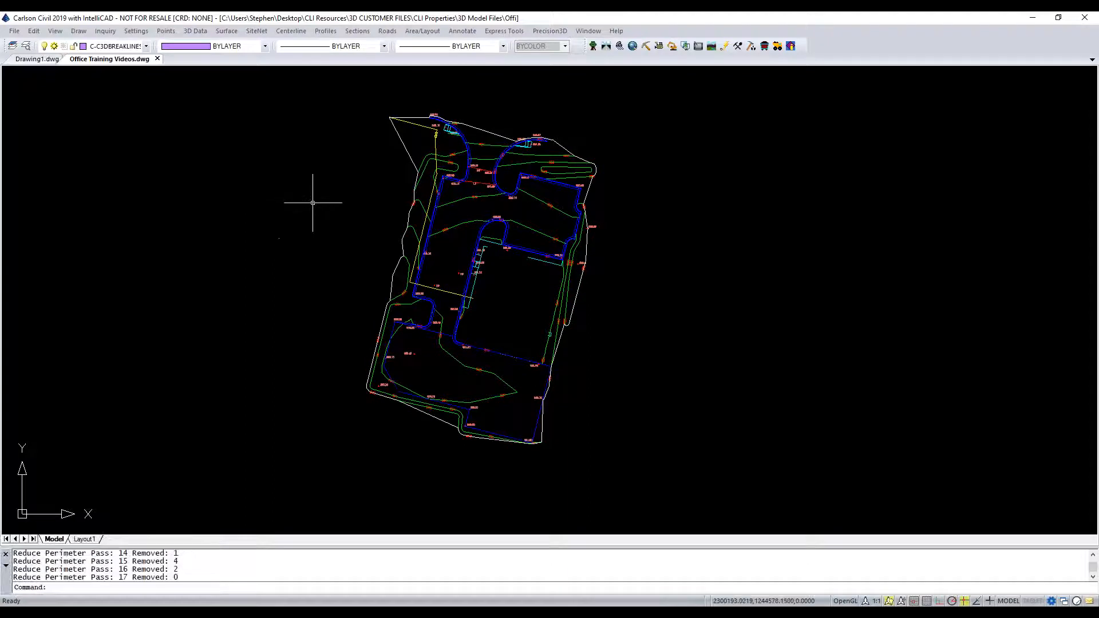
Step: Check the shrink-wrapped outline around the design linework and set it as the site's boundary polyline
scroll(573, 337, up, 6)
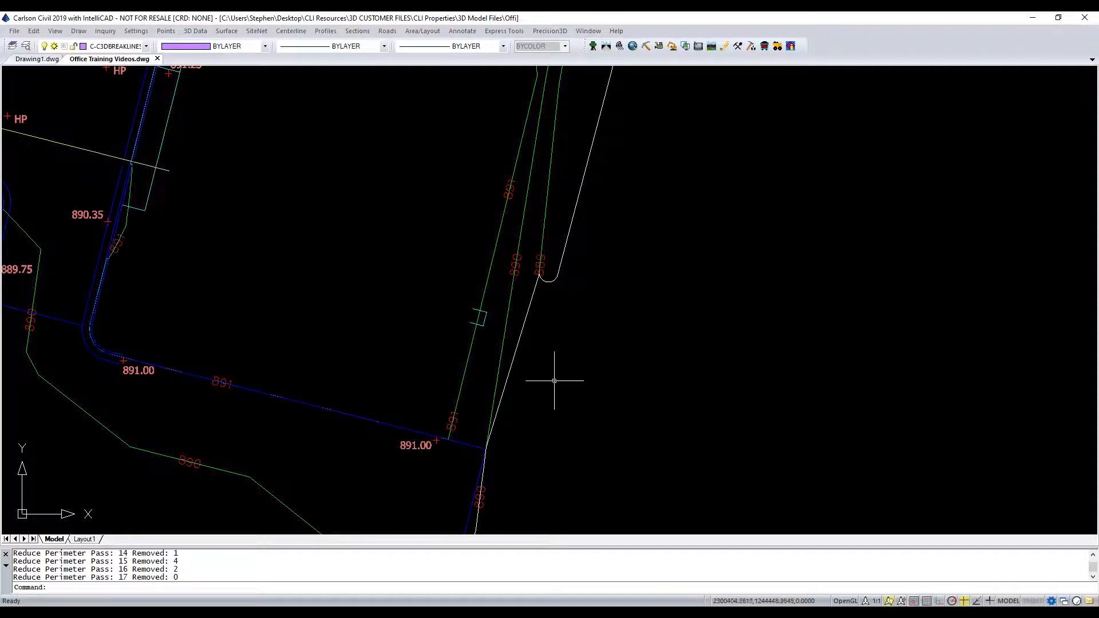
scroll(554, 381, down, 2)
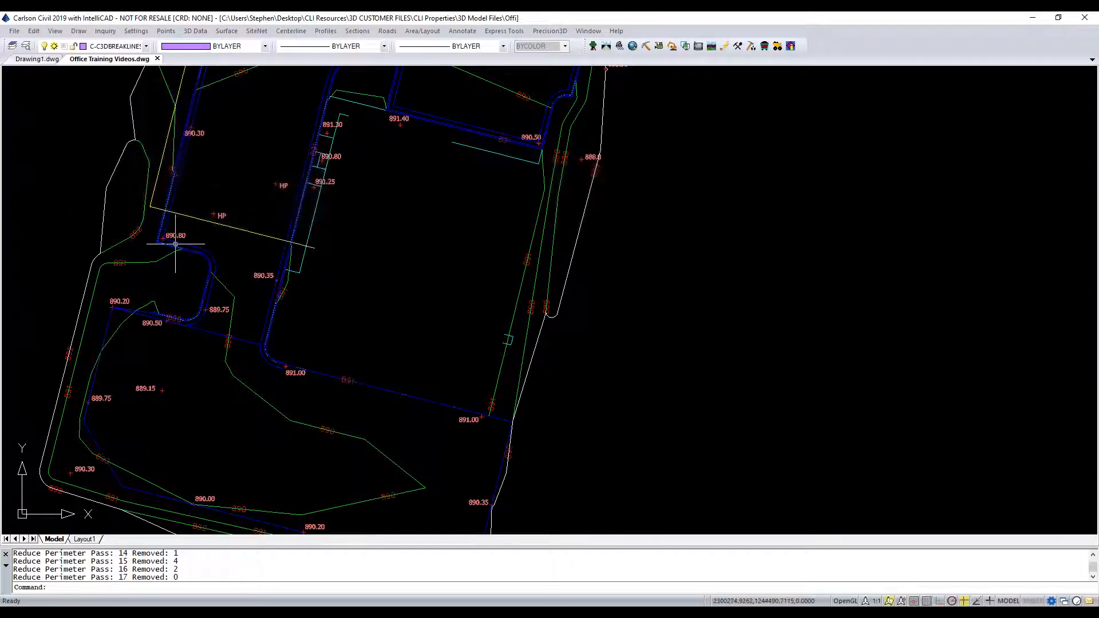
scroll(175, 244, down, 4)
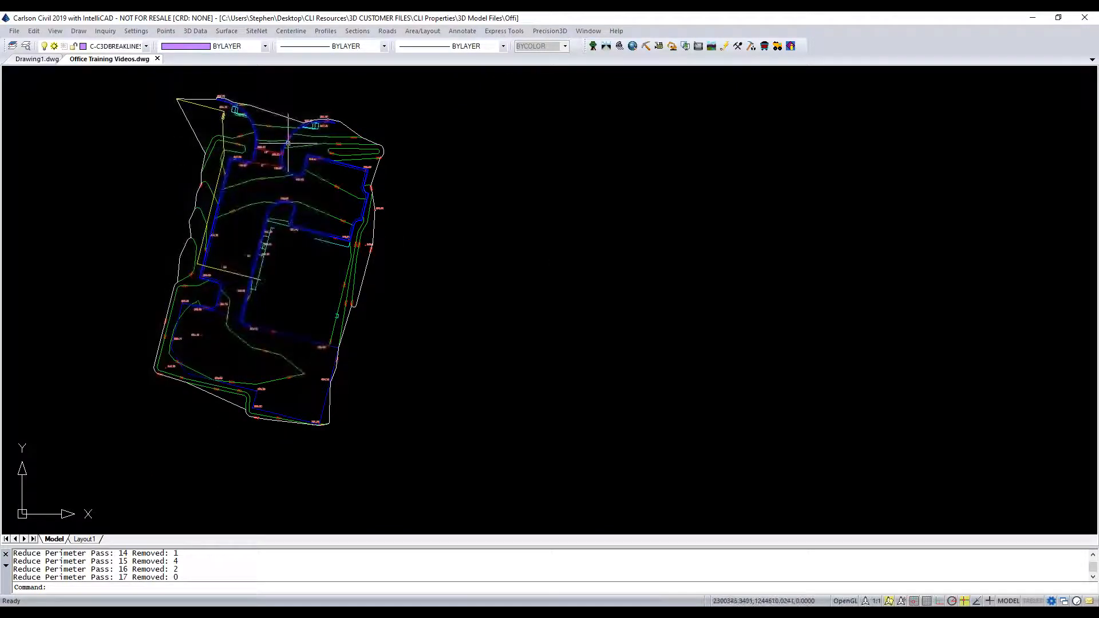
scroll(518, 310, down, 2)
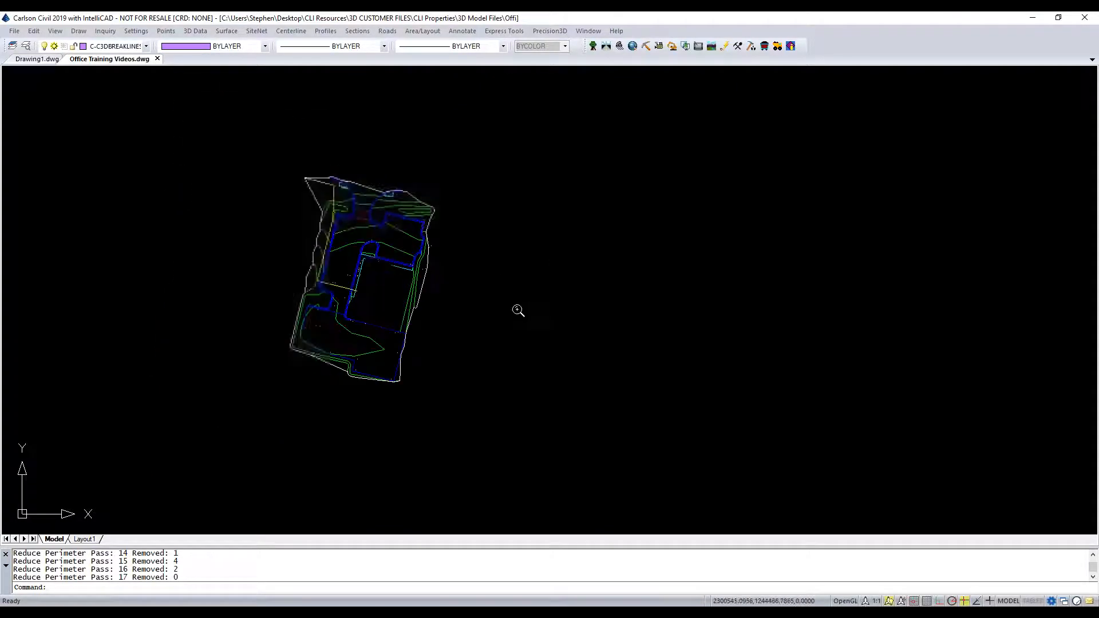
click(257, 31)
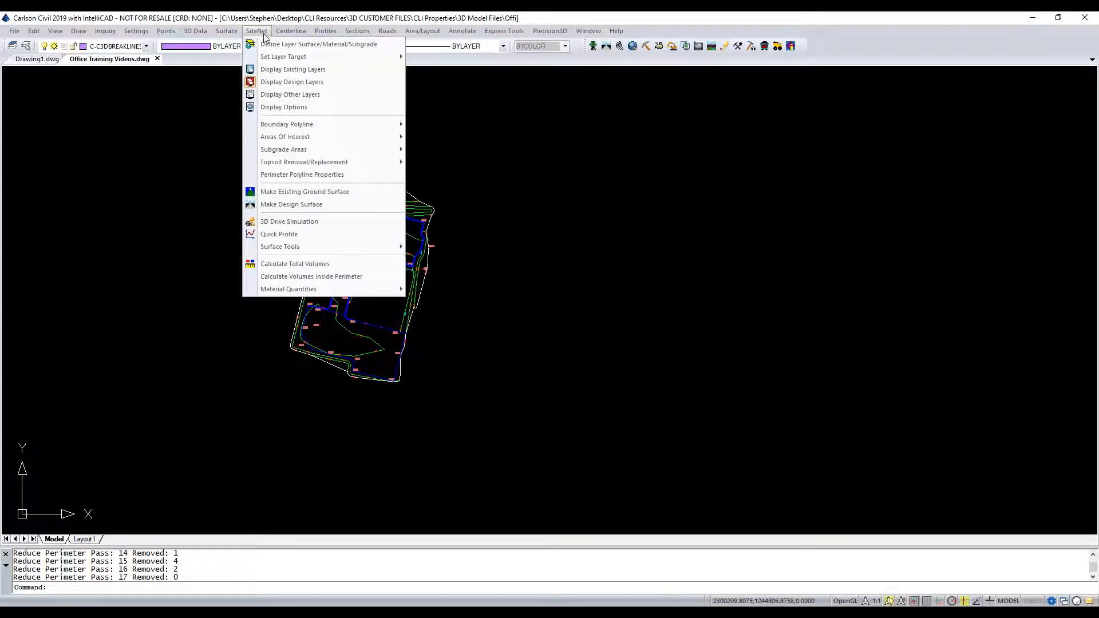
mouse_move(331, 132)
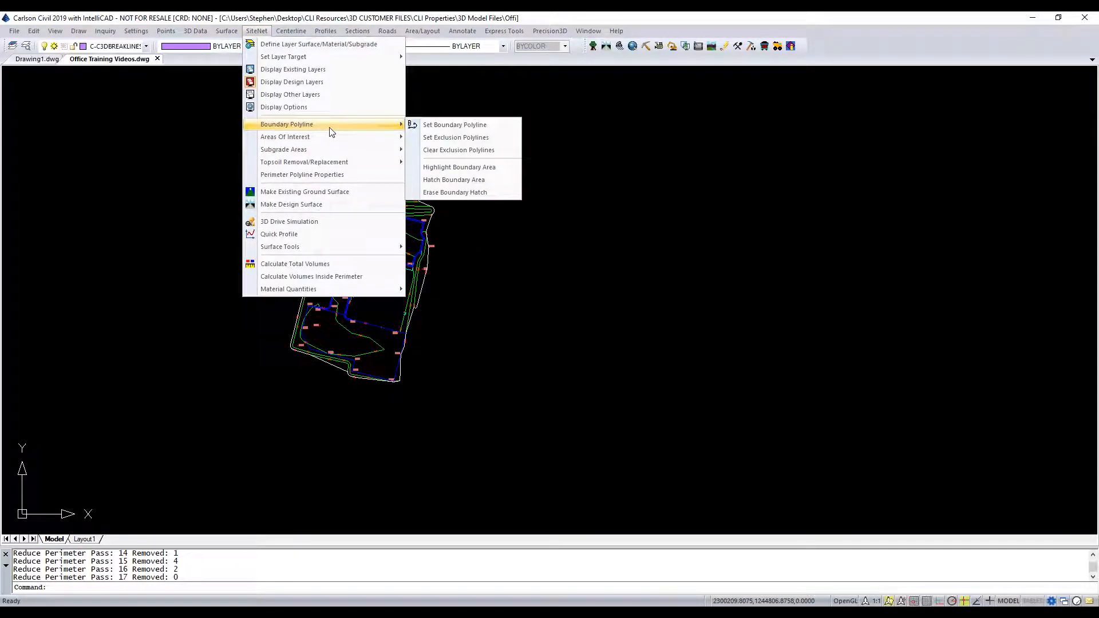
click(458, 126)
click(316, 198)
key(Return)
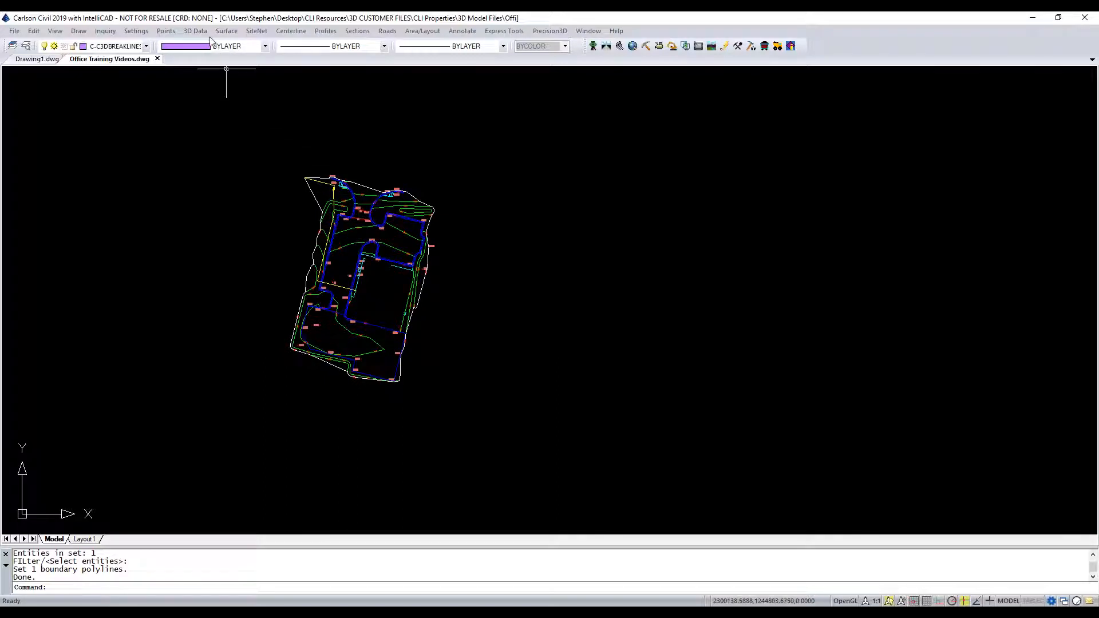
Step: Make the design surface and inspect Crossing Breakline #1 and the vertical edges in its data problem log
click(254, 32)
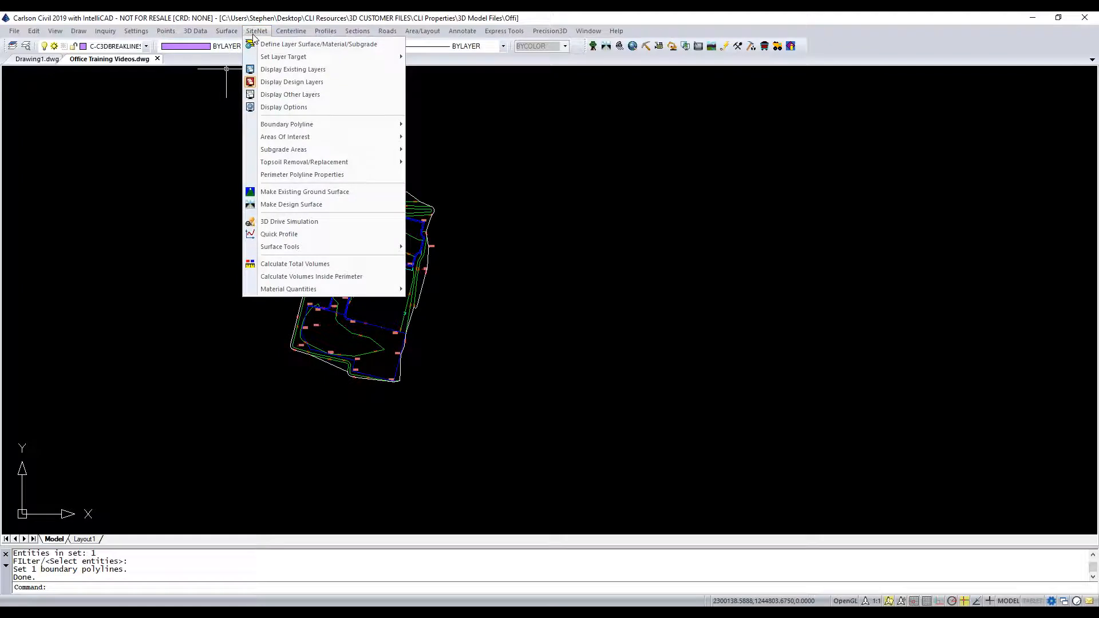
click(313, 205)
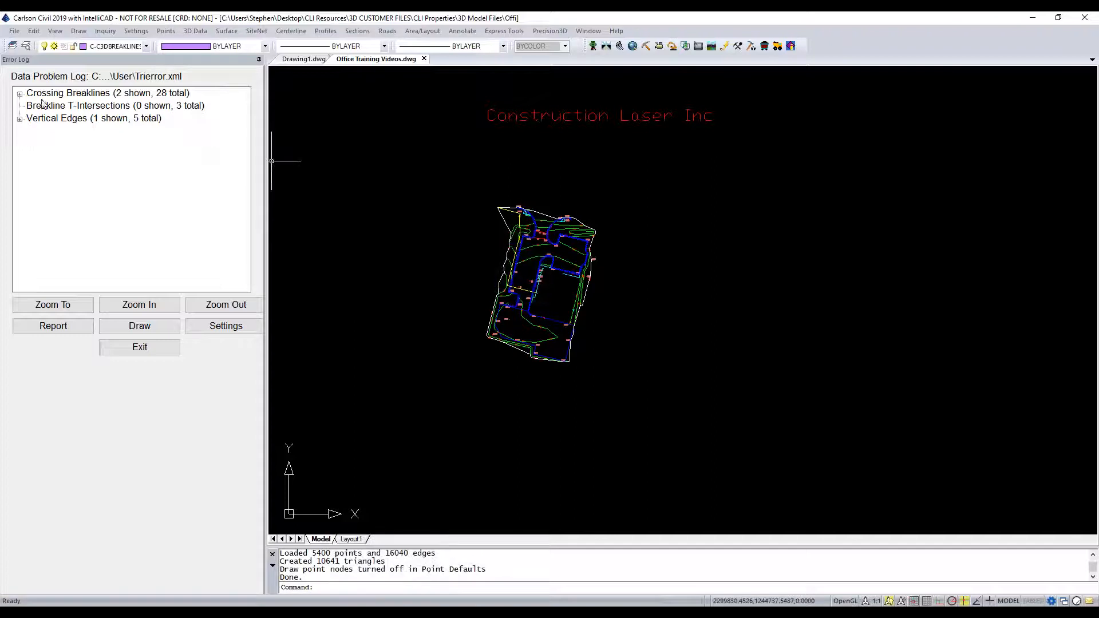
click(20, 95)
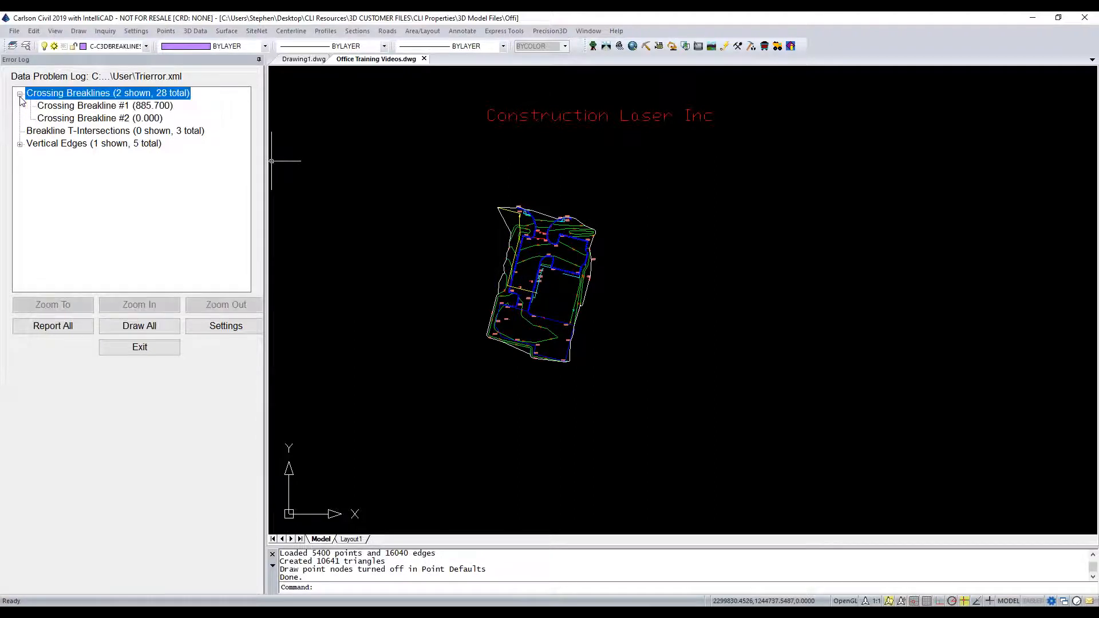
click(66, 106)
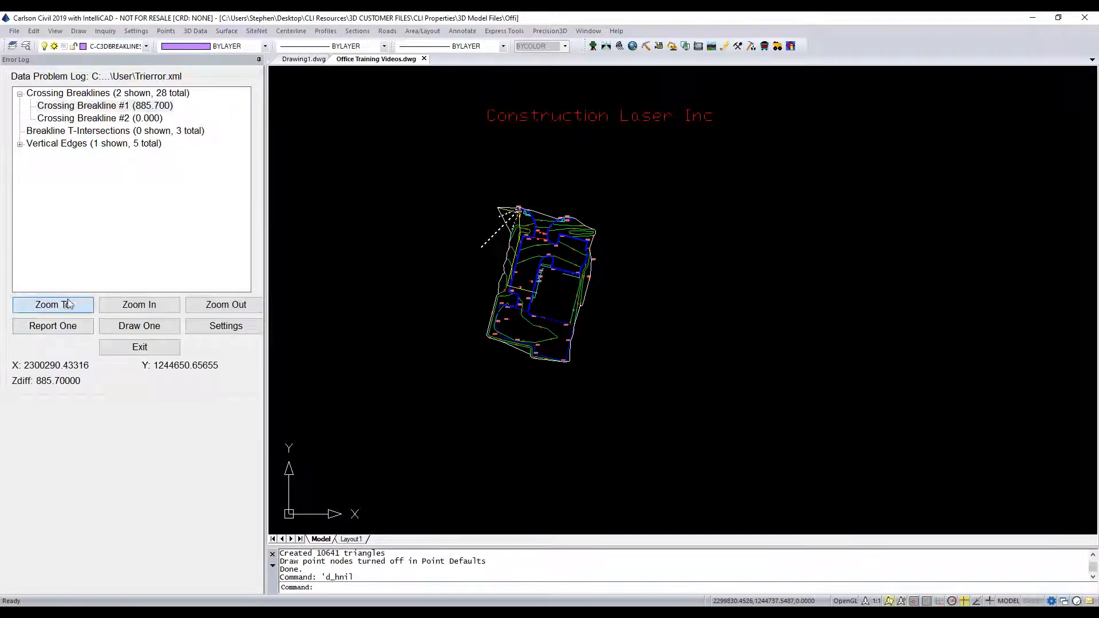
click(68, 303)
click(139, 305)
click(139, 305)
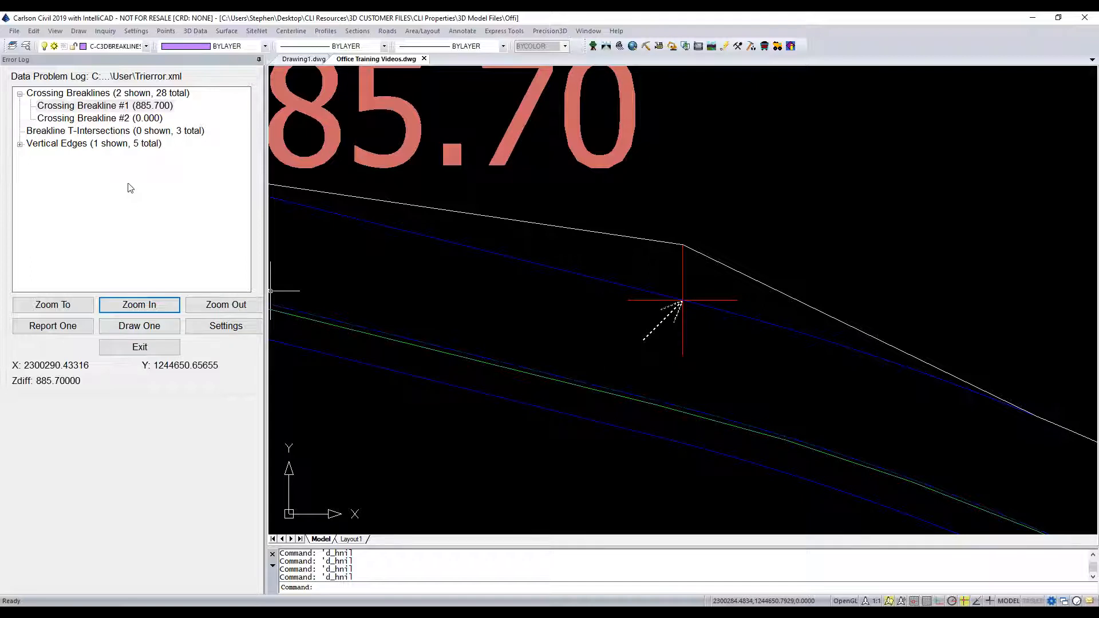
click(19, 145)
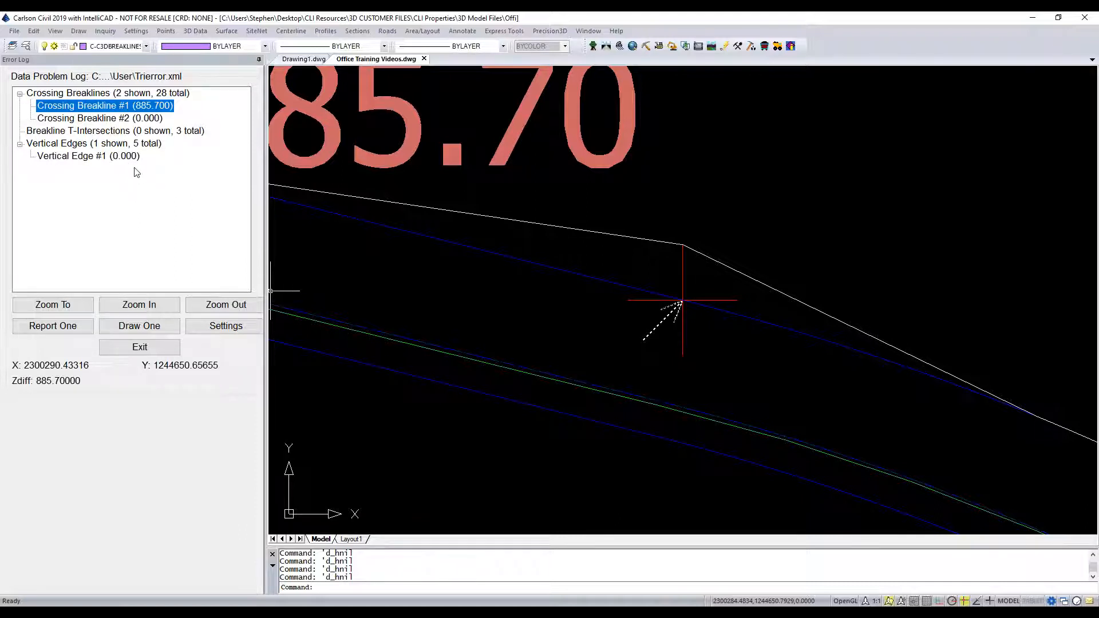
click(139, 347)
Step: Make the existing ground surface and review the crossing breaklines in its data problem log
scroll(458, 200, down, 10)
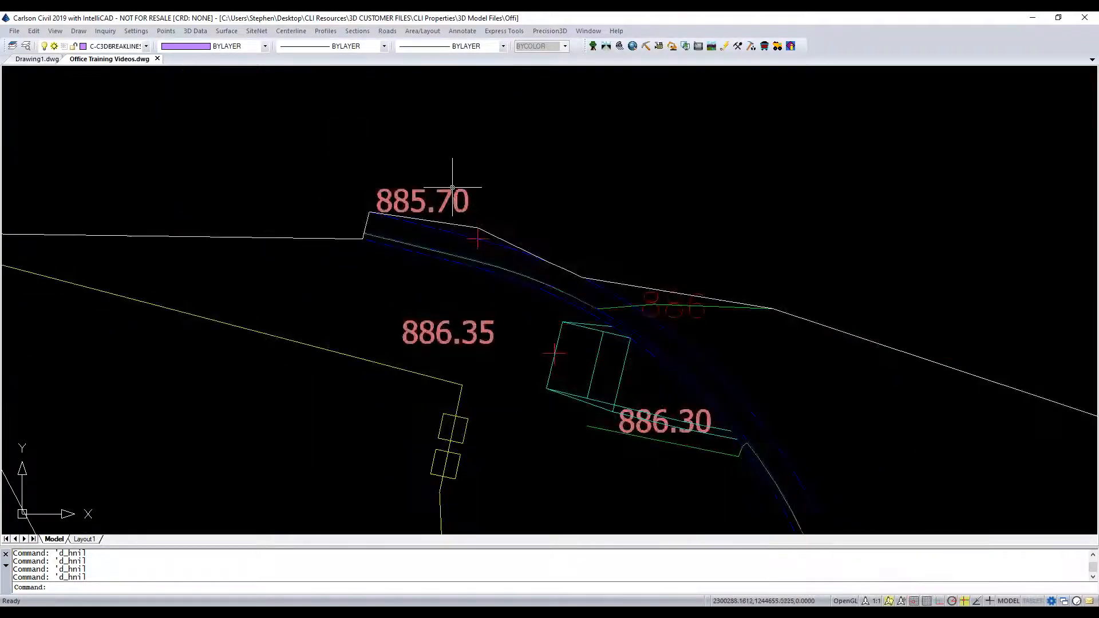
scroll(423, 147, down, 3)
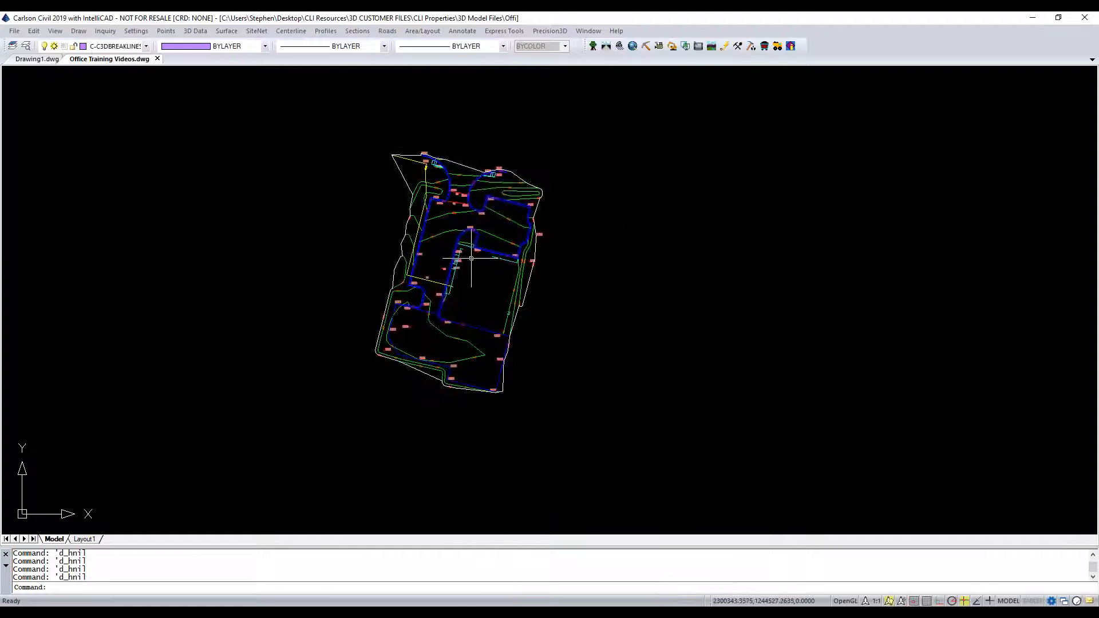
click(263, 32)
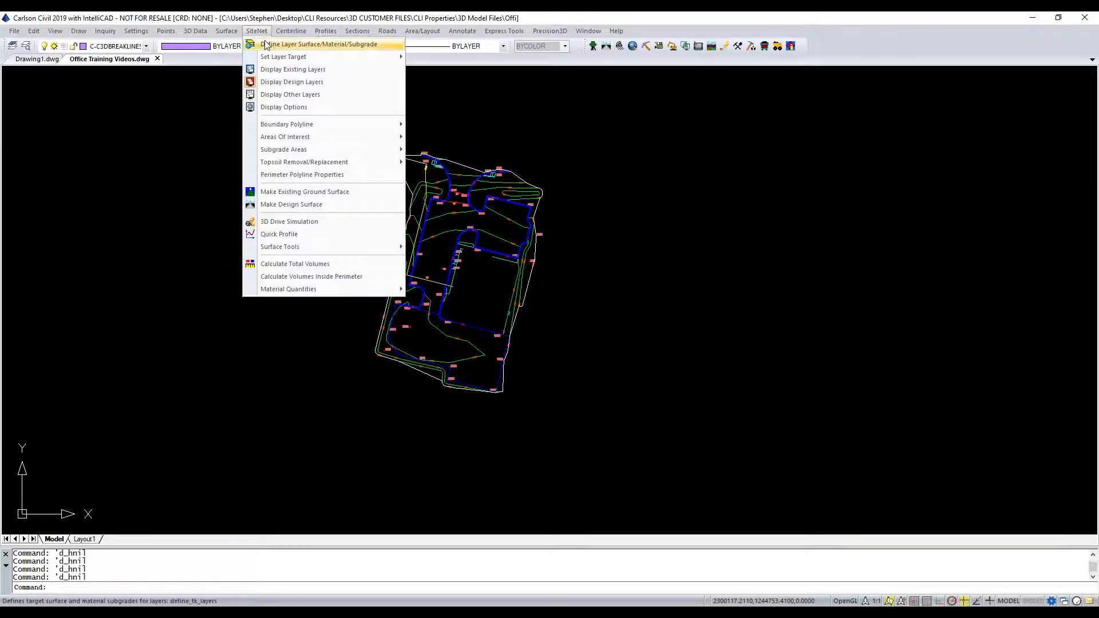
click(323, 194)
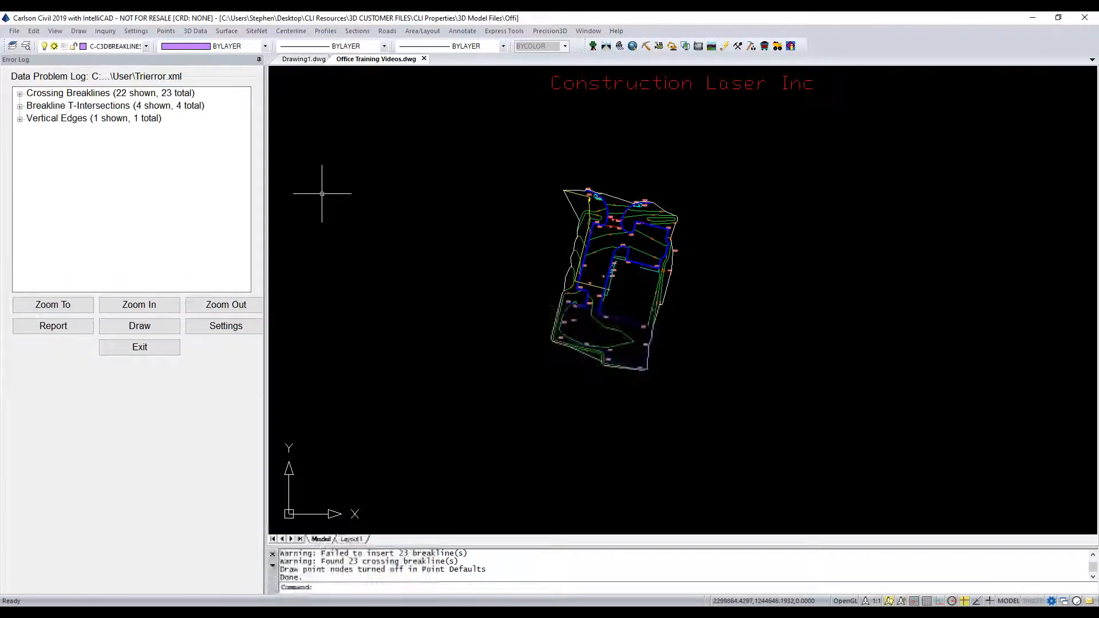
click(19, 94)
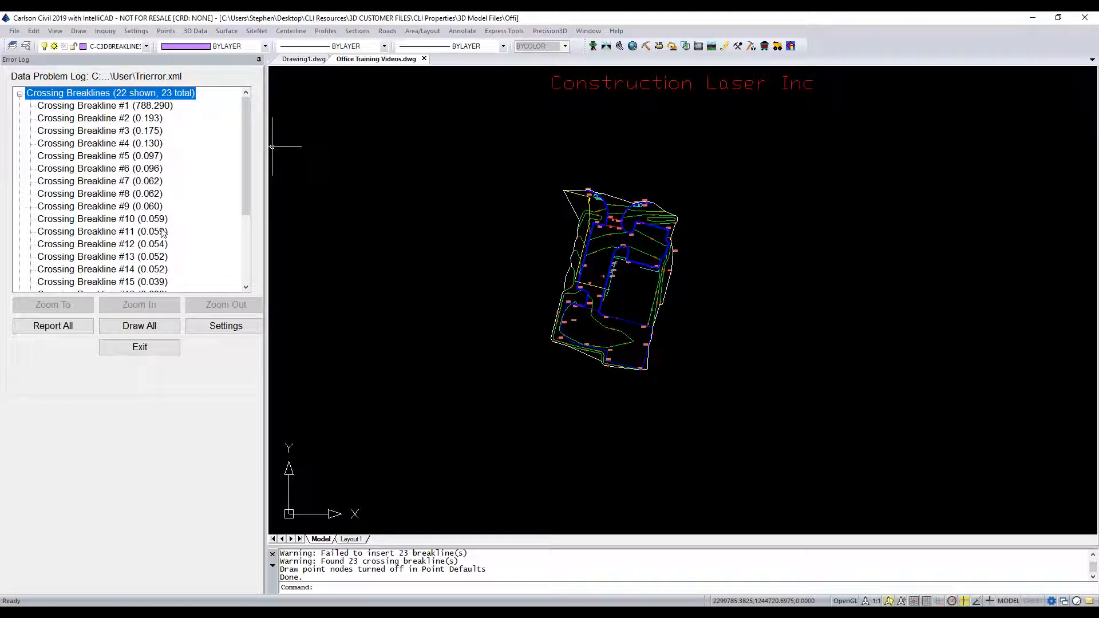
scroll(162, 226, down, 3)
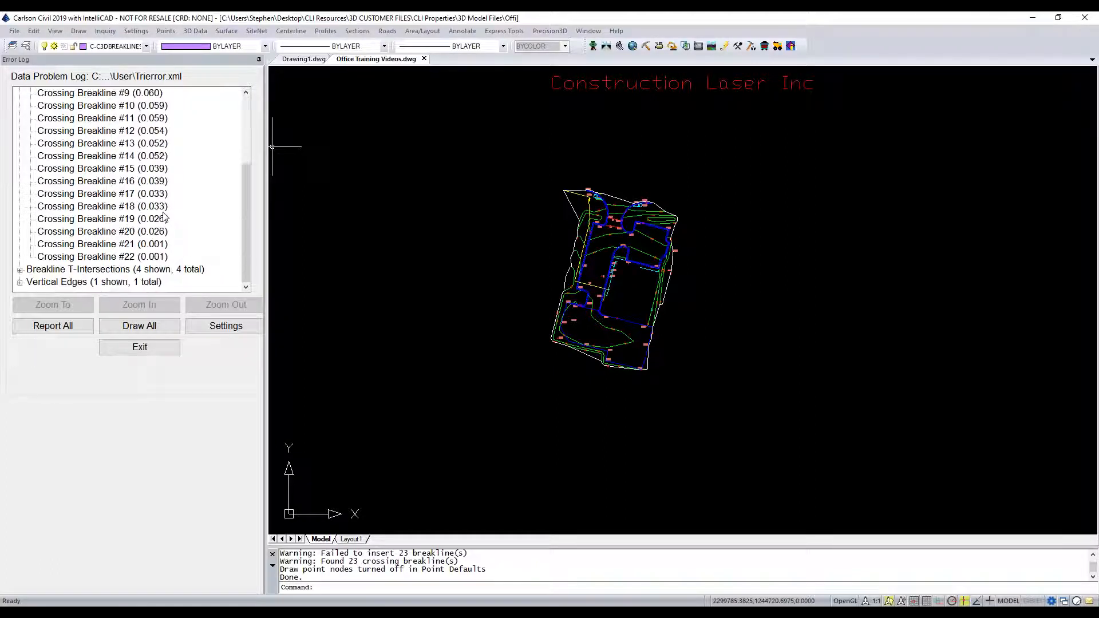
scroll(166, 229, up, 3)
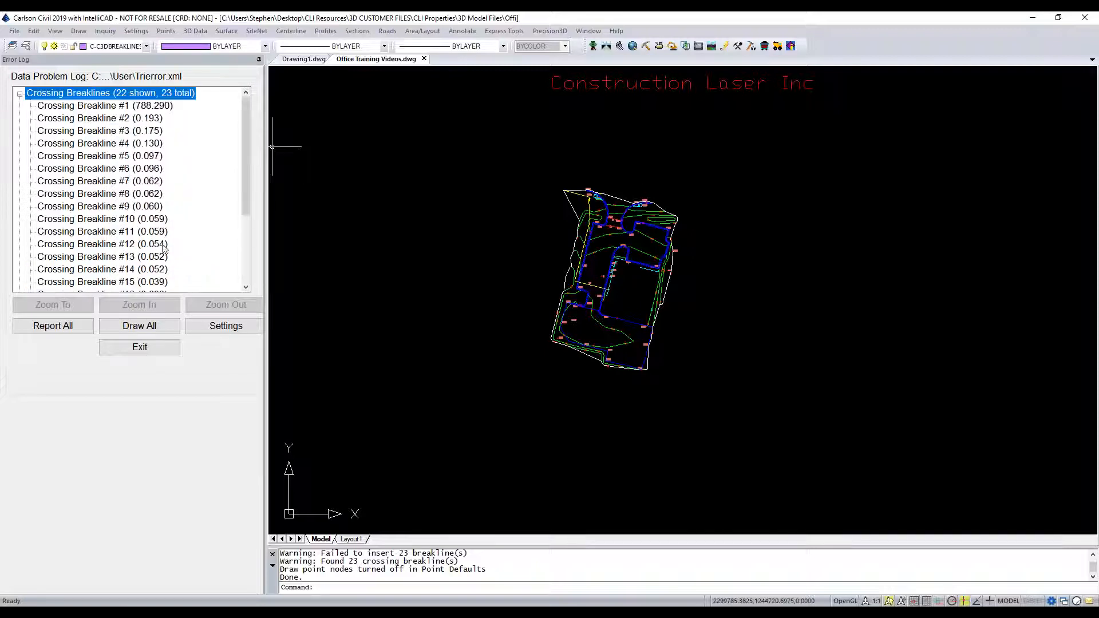
click(159, 353)
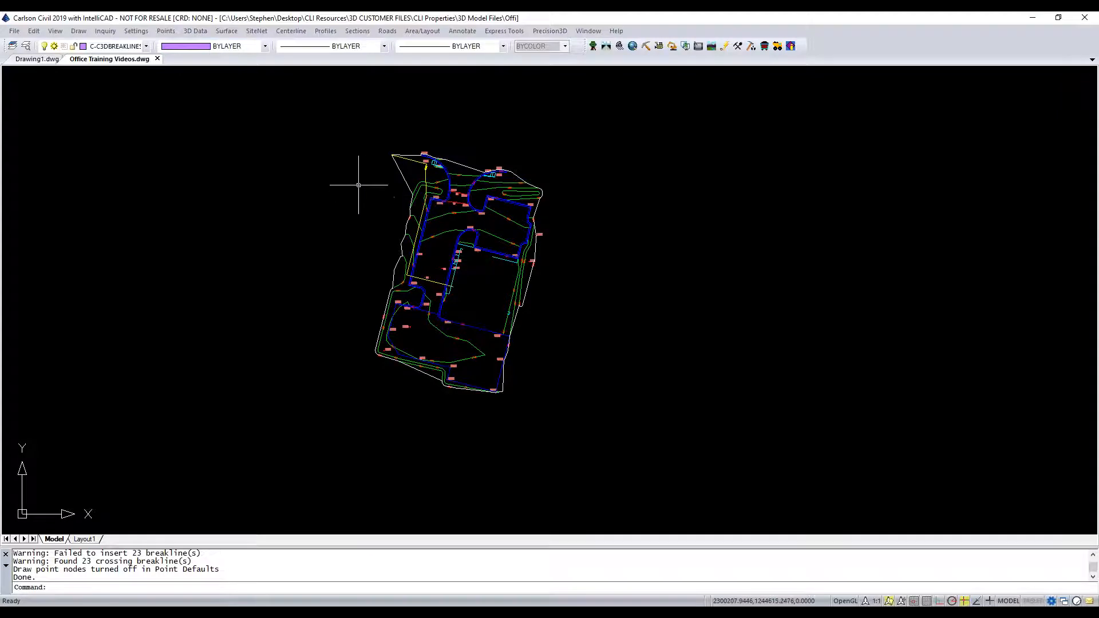
Step: Start the 3D Drive Simulation from a point inside the site and inspect the surface from outside its edge
click(264, 33)
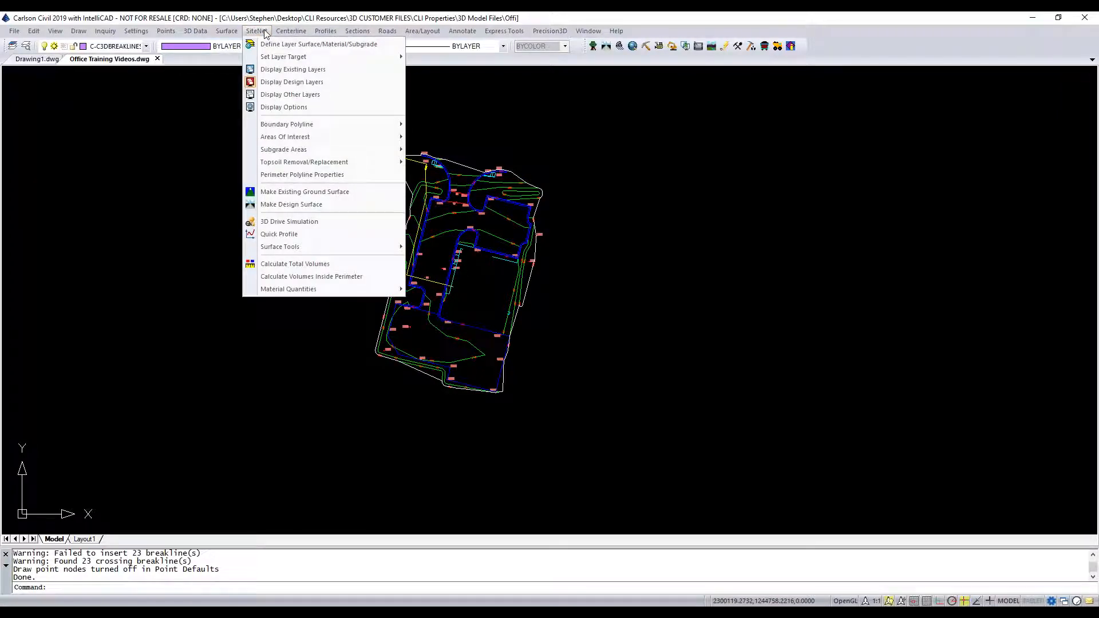
click(335, 222)
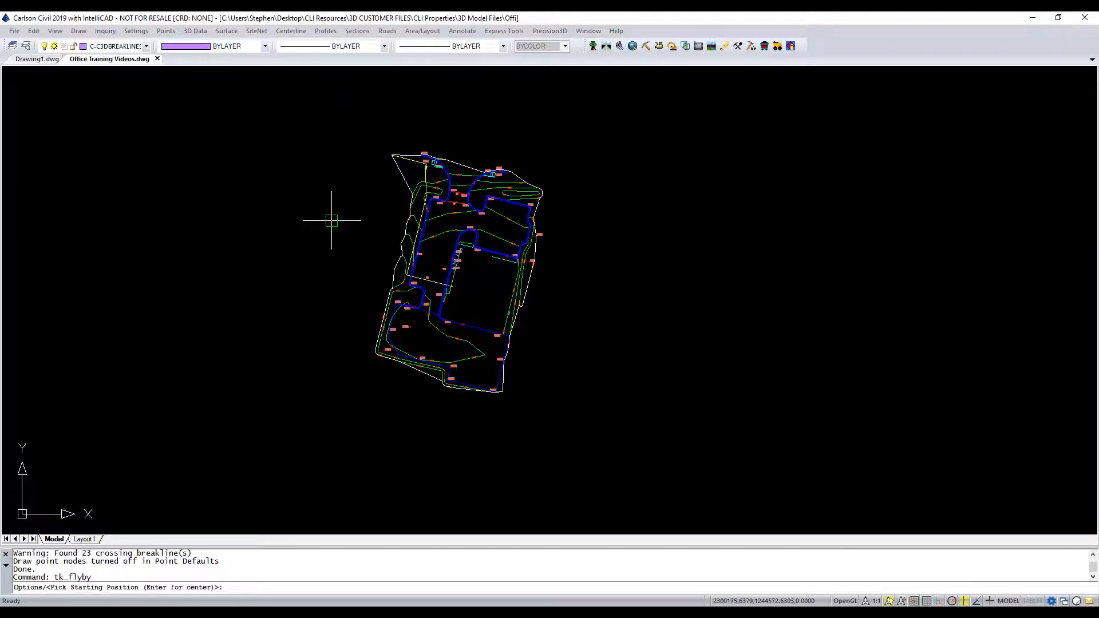
click(438, 257)
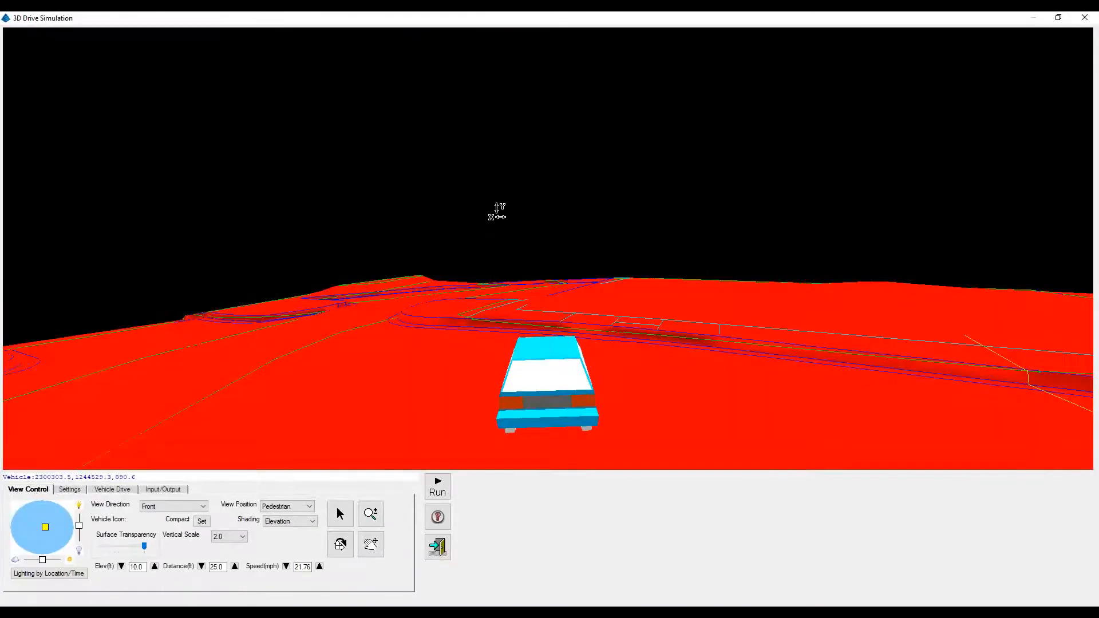
drag(492, 225, 449, 225)
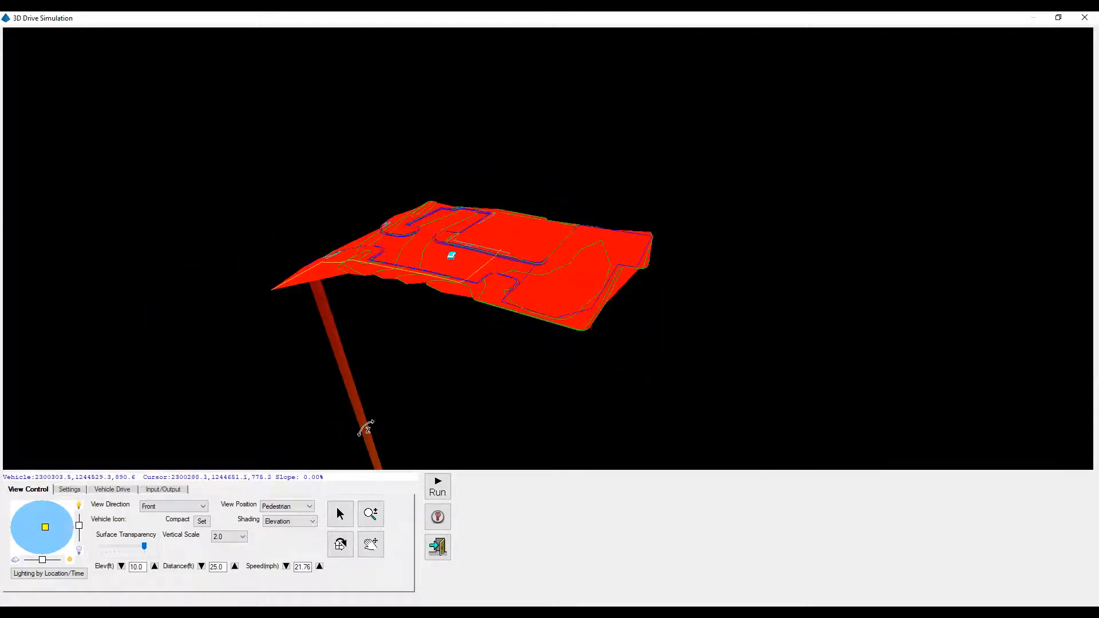
scroll(464, 279, up, 4)
scroll(441, 294, down, 2)
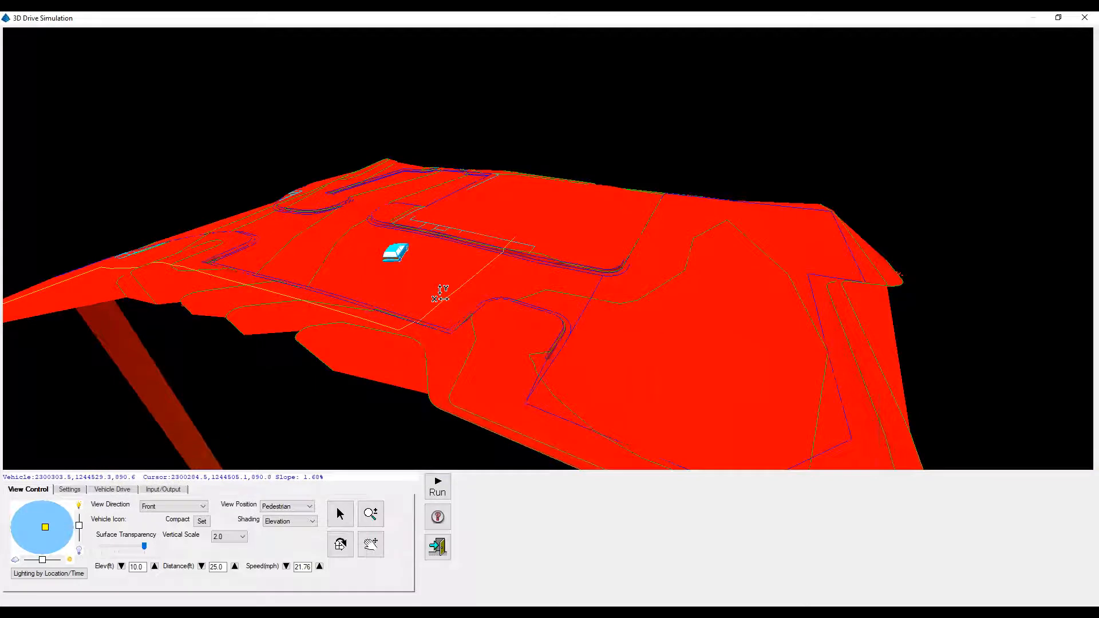
Step: Examine the curb lines and building pad around the vehicle up close from different angles
drag(424, 283, 506, 314)
scroll(438, 260, up, 5)
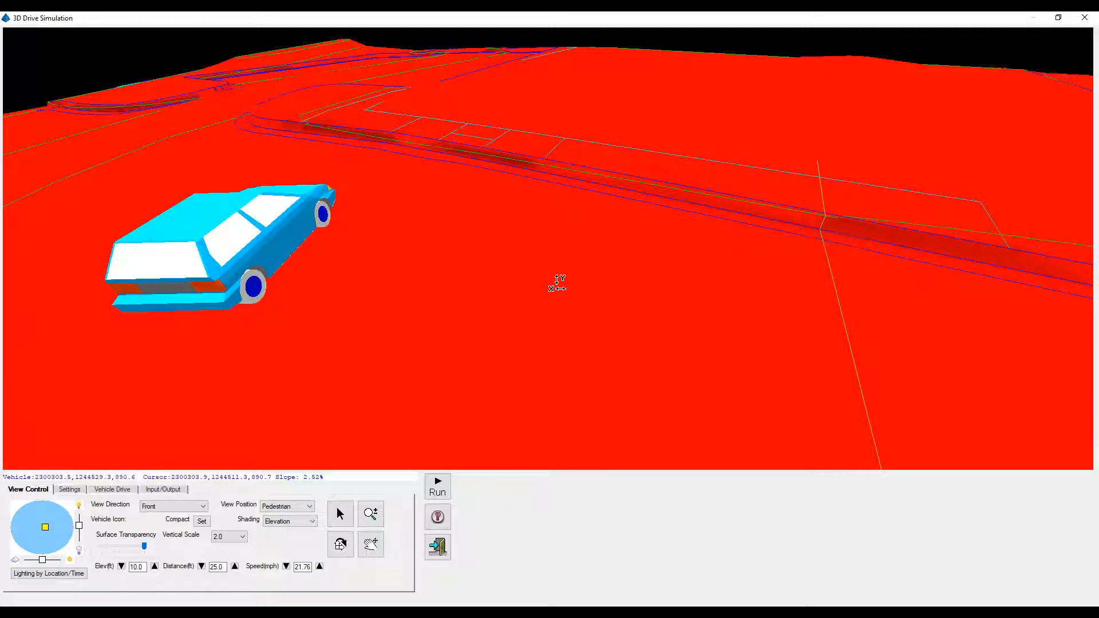
mouse_move(556, 285)
mouse_down()
mouse_move(589, 275)
mouse_move(561, 289)
mouse_up()
drag(483, 421, 583, 379)
scroll(609, 307, down, 5)
scroll(478, 245, up, 2)
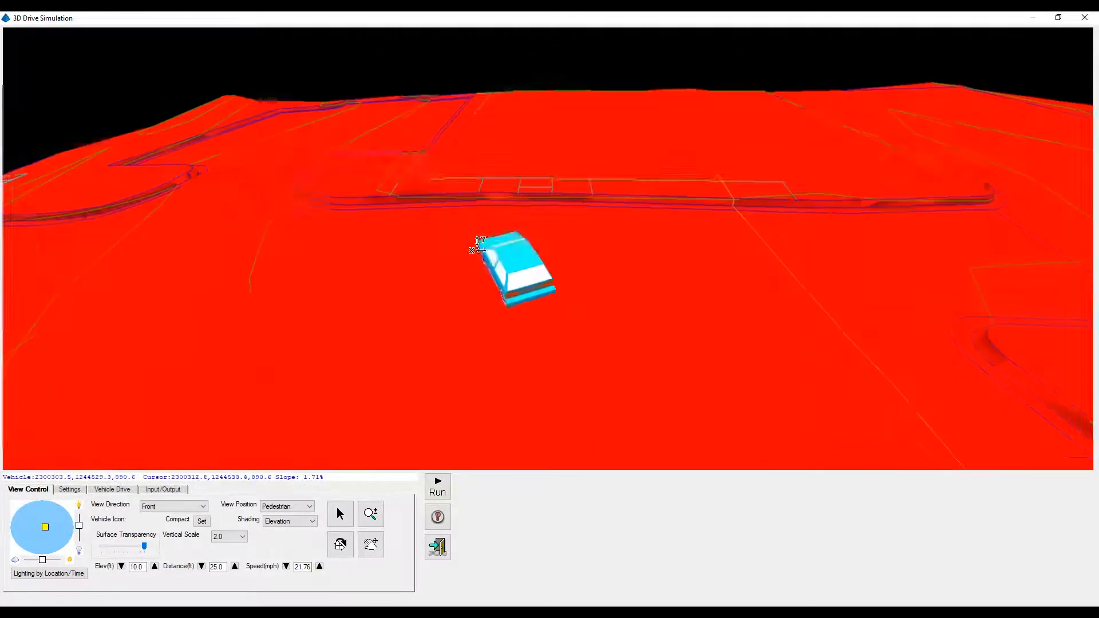
Step: Shift the simulation's light direction slightly off centre and bring up the vehicle's slope, azimuth, elevation and roll data
drag(46, 524, 54, 522)
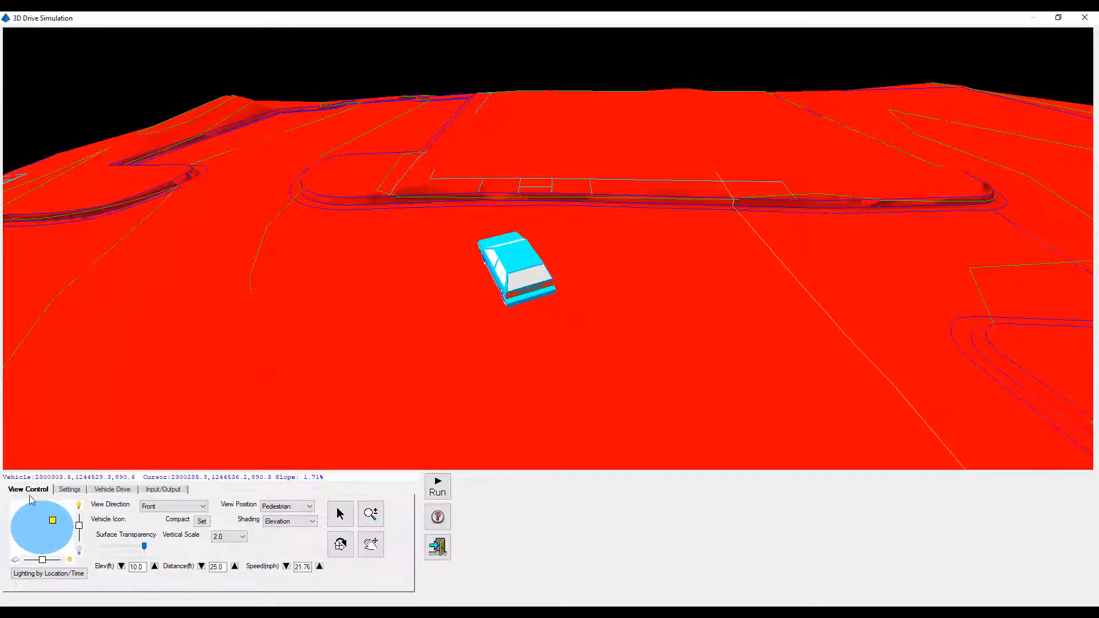
click(309, 507)
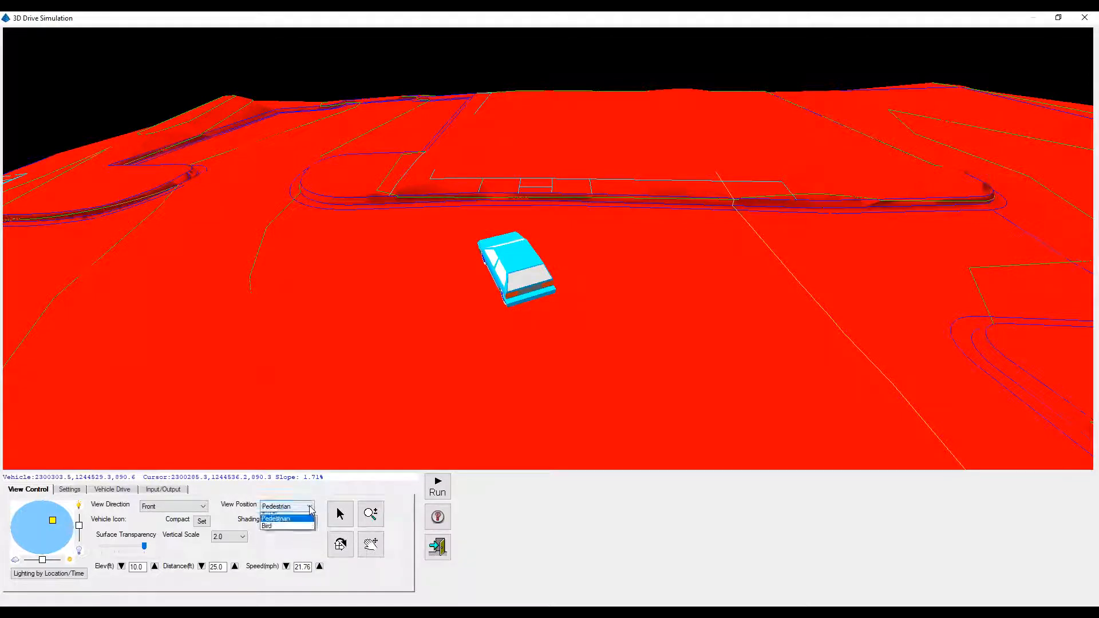
click(309, 507)
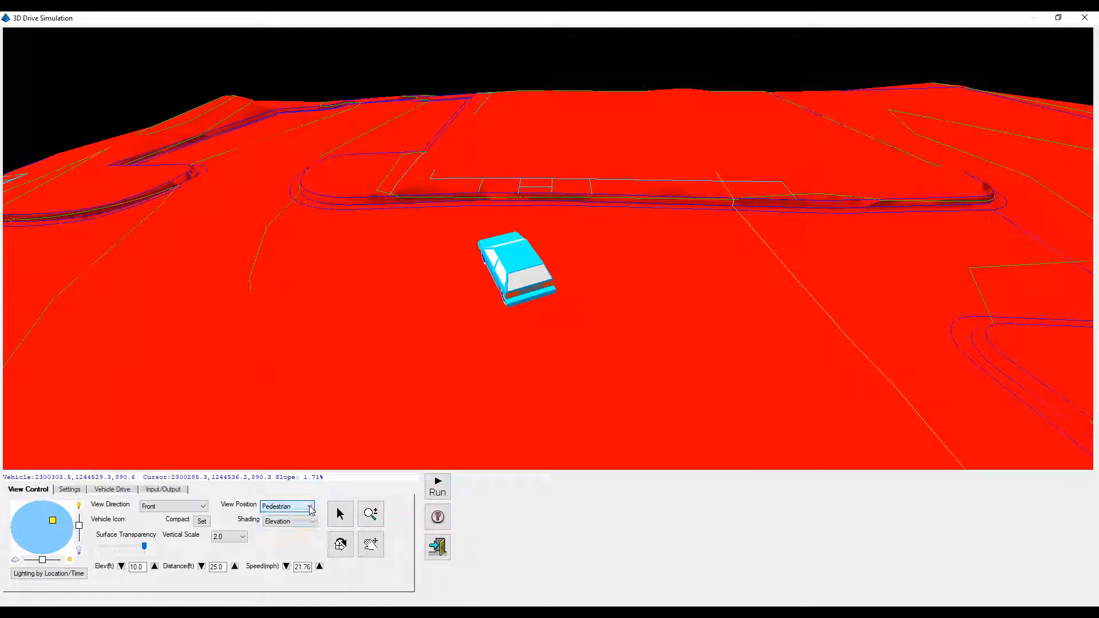
click(113, 489)
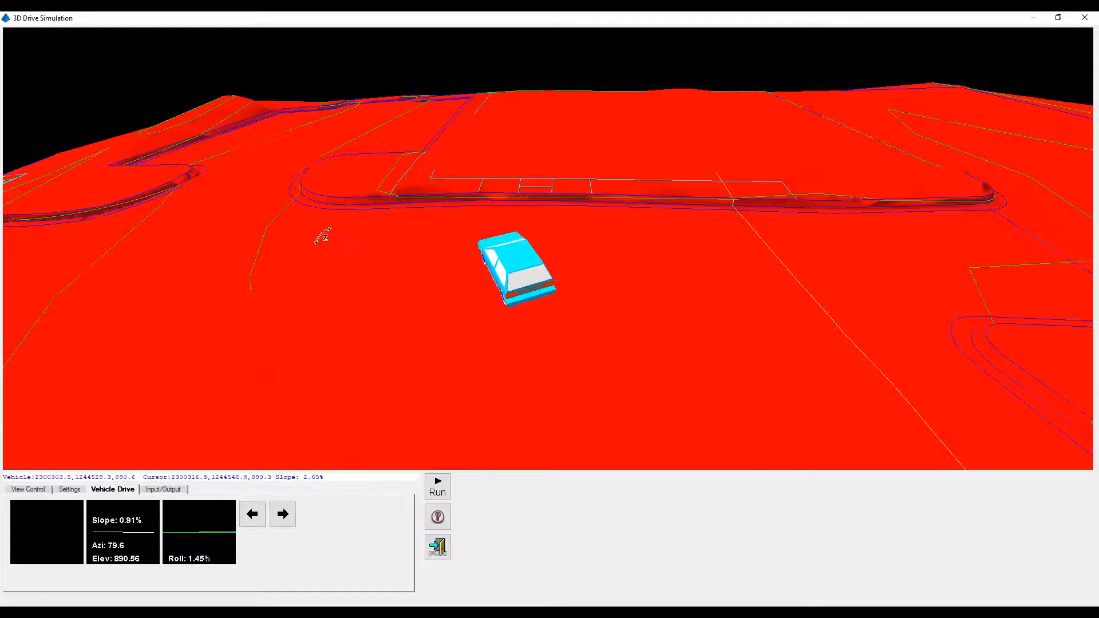
Step: Examine the whole surface and its outer edges for irregularities, and close the drive simulation
scroll(476, 314, down, 5)
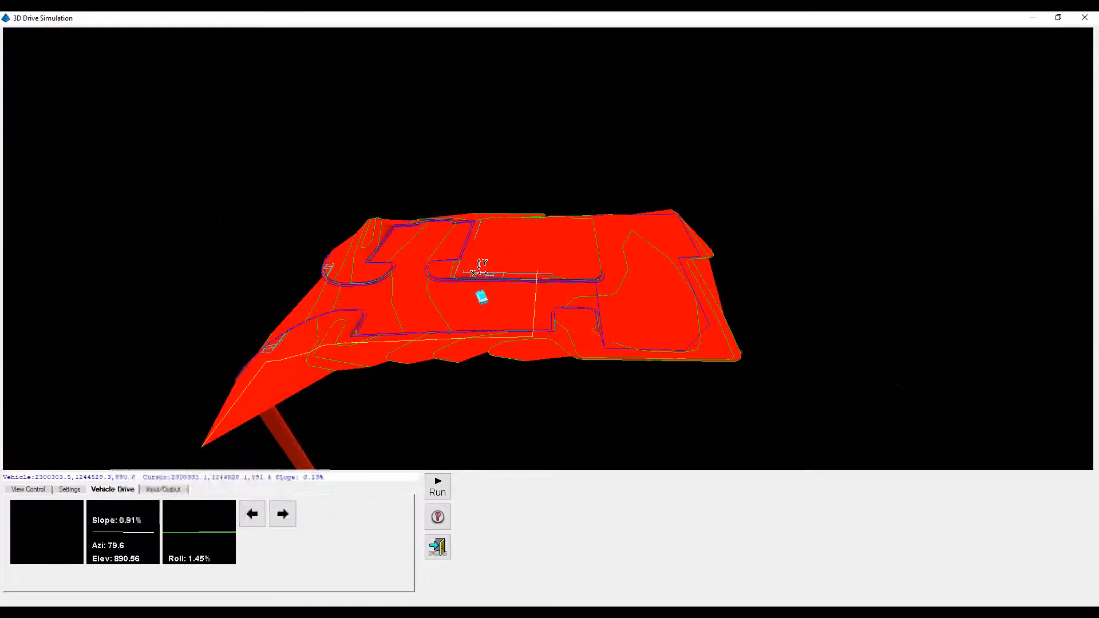
scroll(466, 303, up, 3)
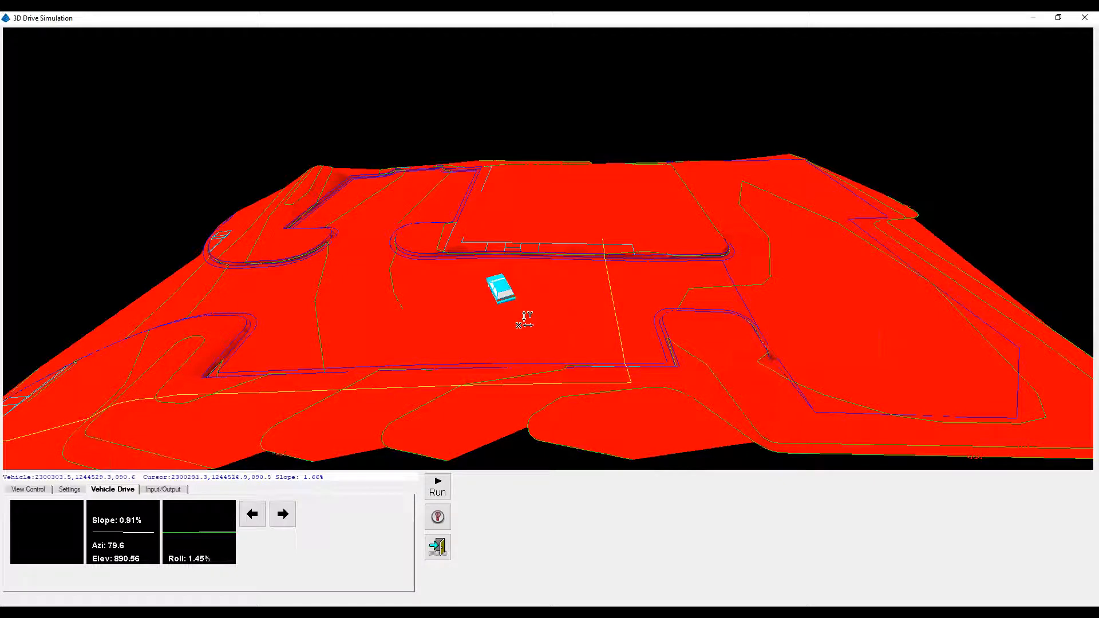
scroll(527, 299, down, 2)
drag(544, 365, 496, 346)
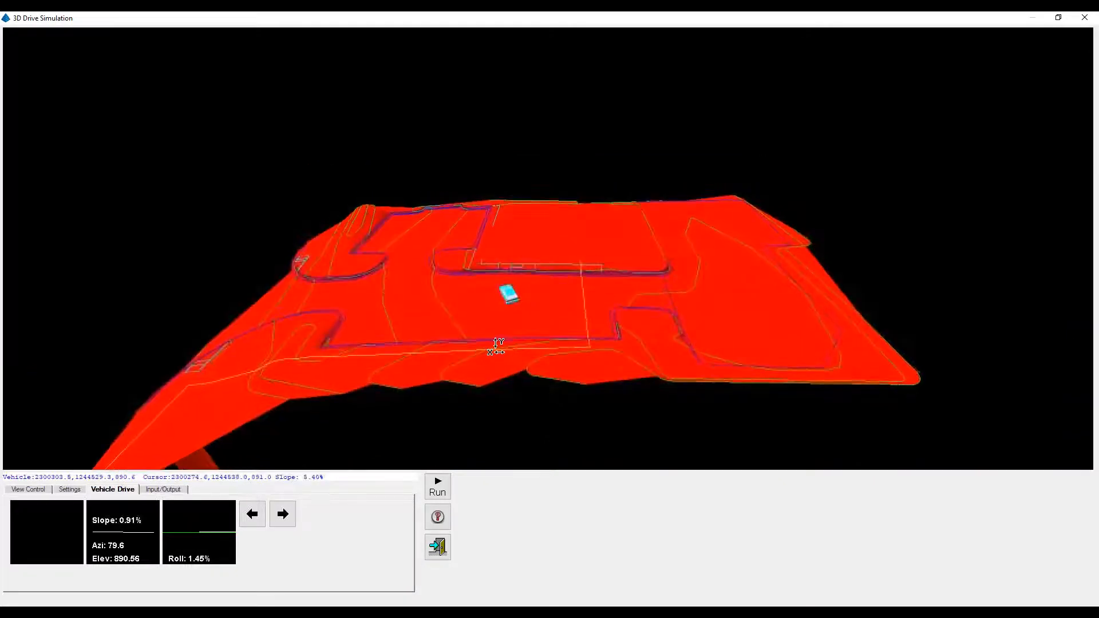
click(1089, 21)
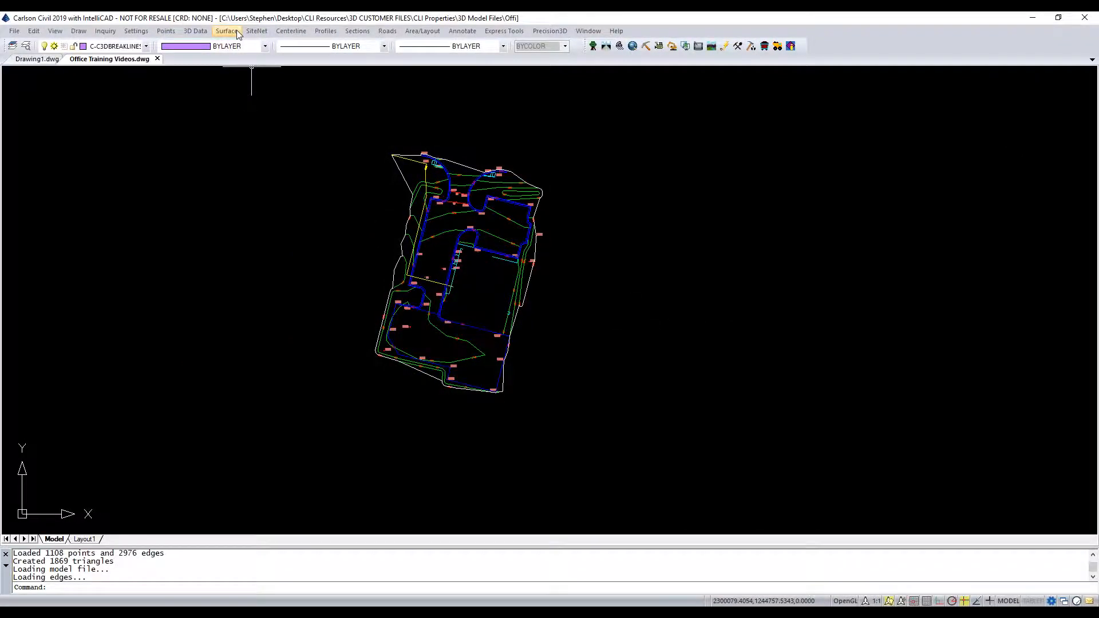
Step: Calculate the site's total volumes with the default volume options and enlarge the Volumes Report window to show the full report
click(255, 33)
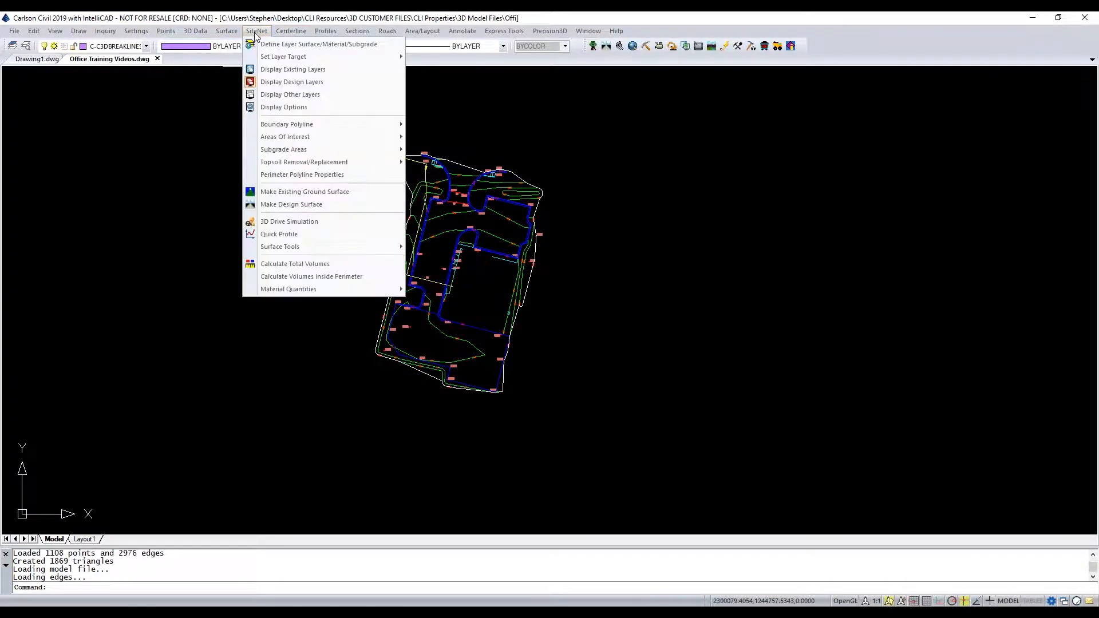
click(328, 267)
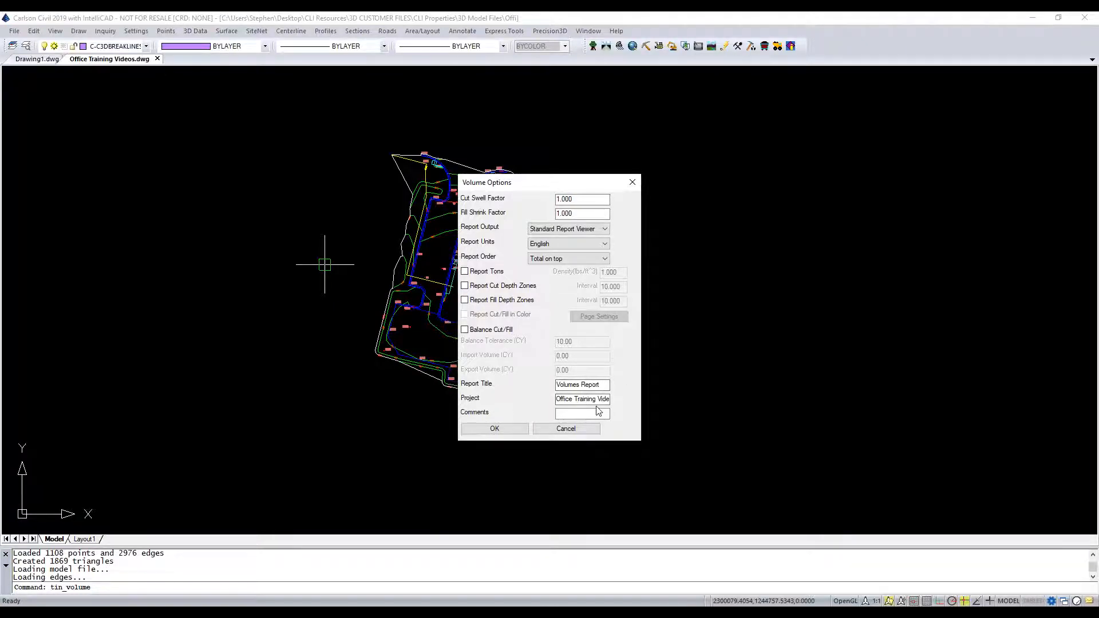
click(495, 428)
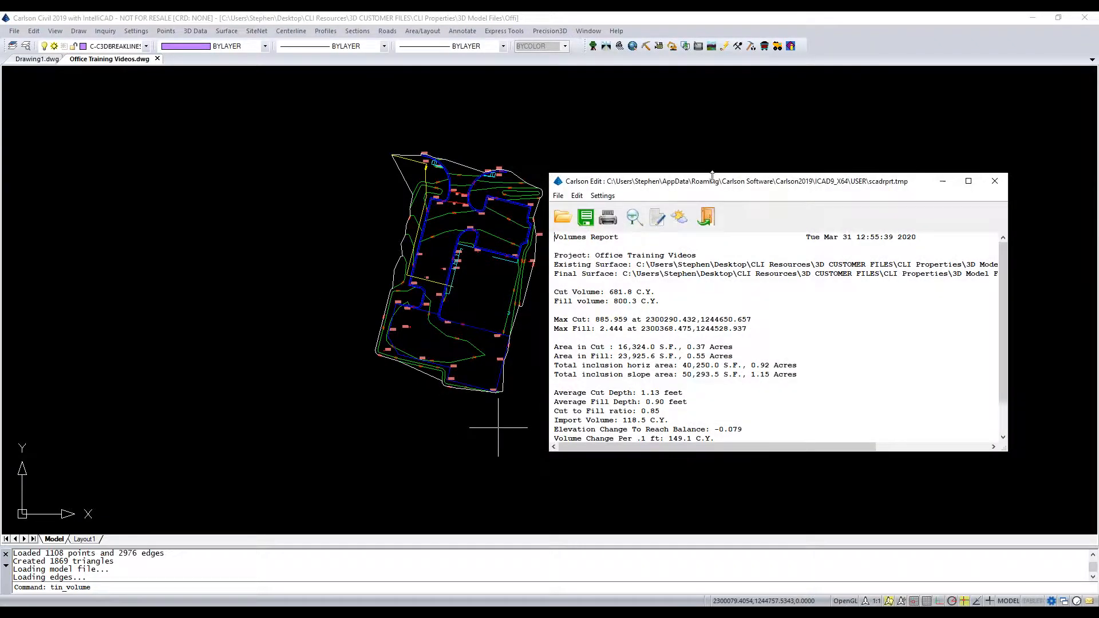
drag(717, 175, 718, 91)
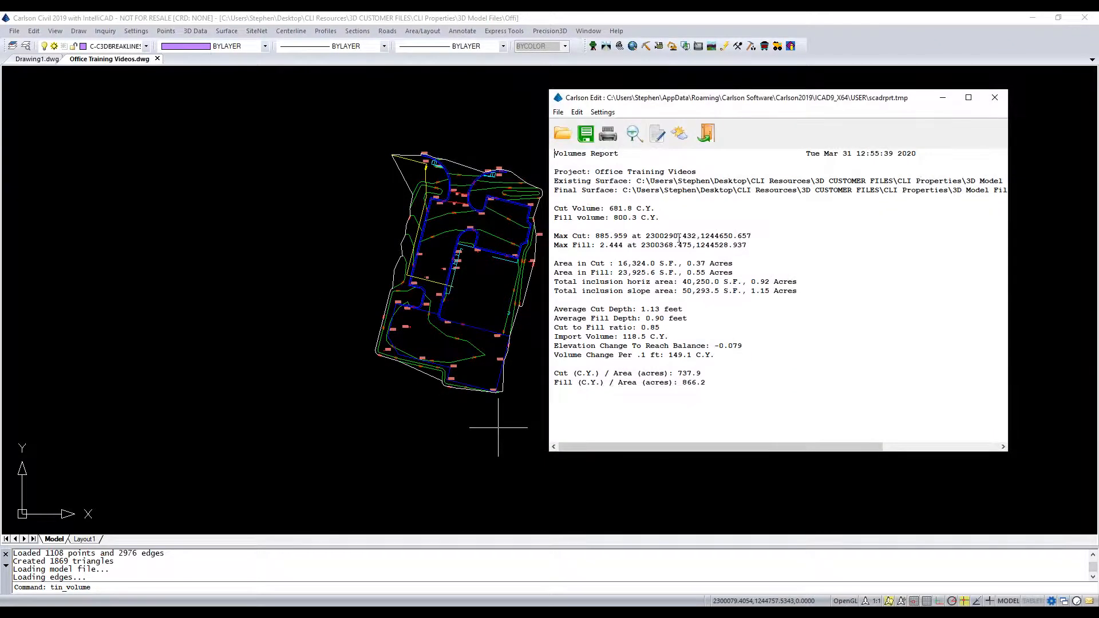